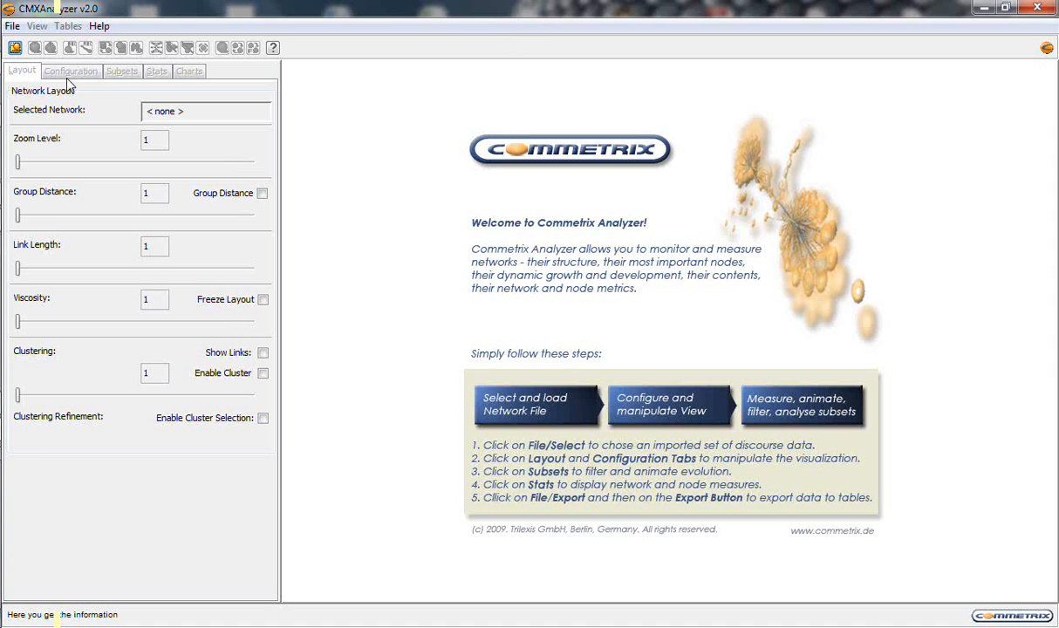
Load the network file enron2000testdataset.cmx from the CMXAnalyzer folder
{"action": "left_click", "coordinate": [15, 48]}
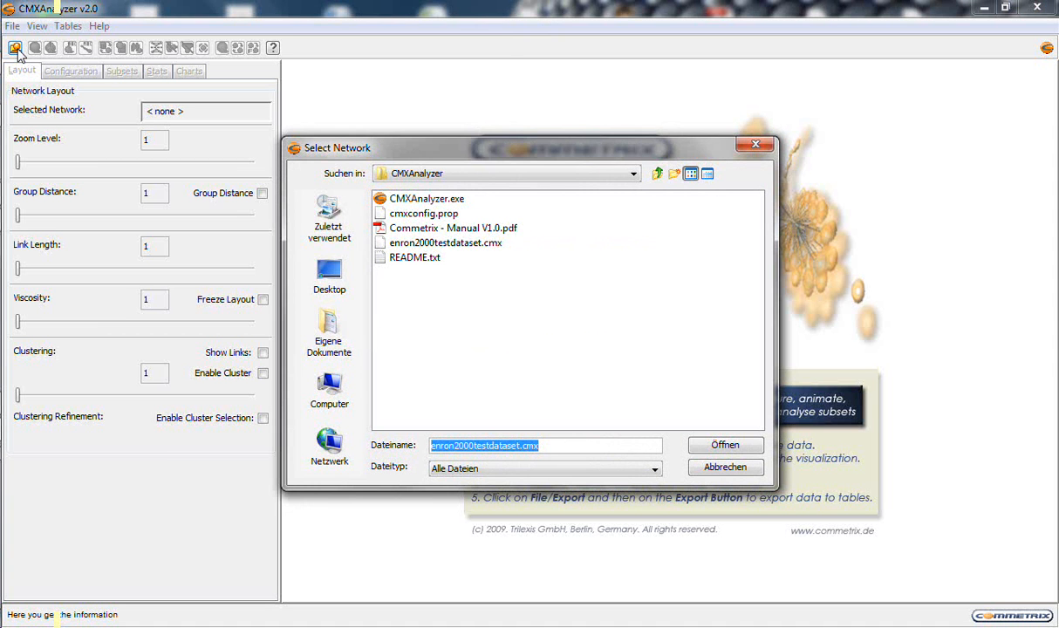
{"action": "left_click", "coordinate": [498, 247]}
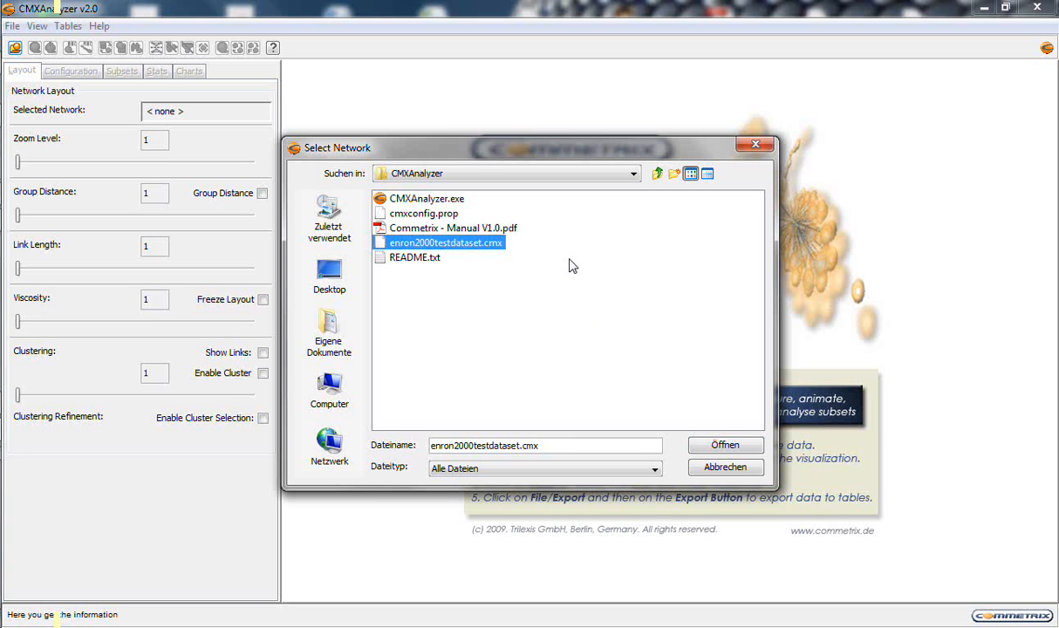
{"action": "left_click", "coordinate": [722, 446]}
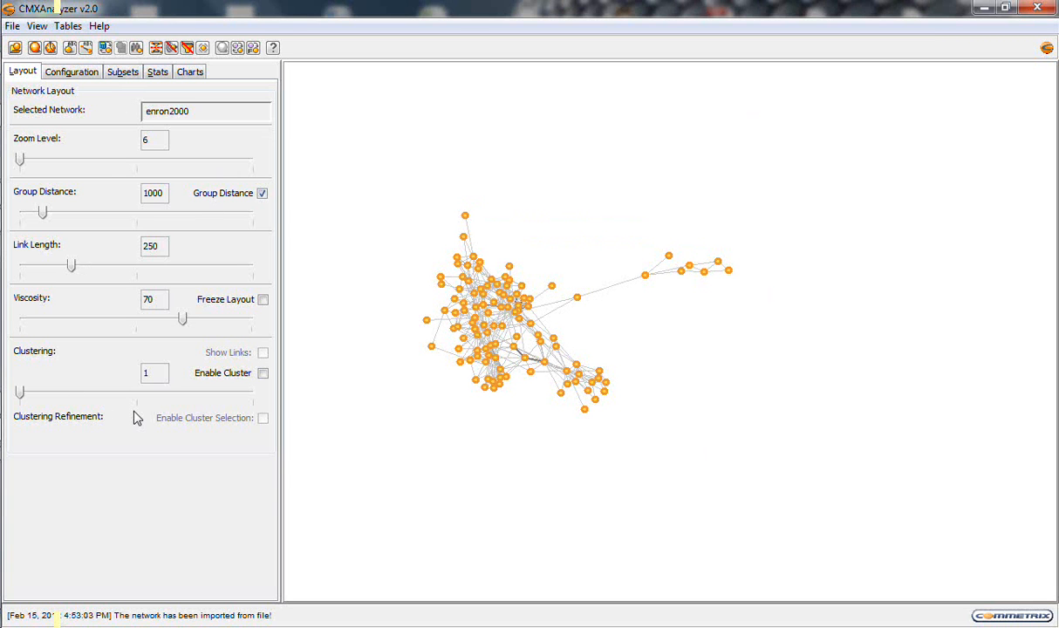
Spread out the network layout by setting the link length to 475 and the zoom level to 7
{"action": "left_click", "coordinate": [72, 267]}
{"action": "left_click_drag", "start_coordinate": [72, 267], "coordinate": [120, 270]}
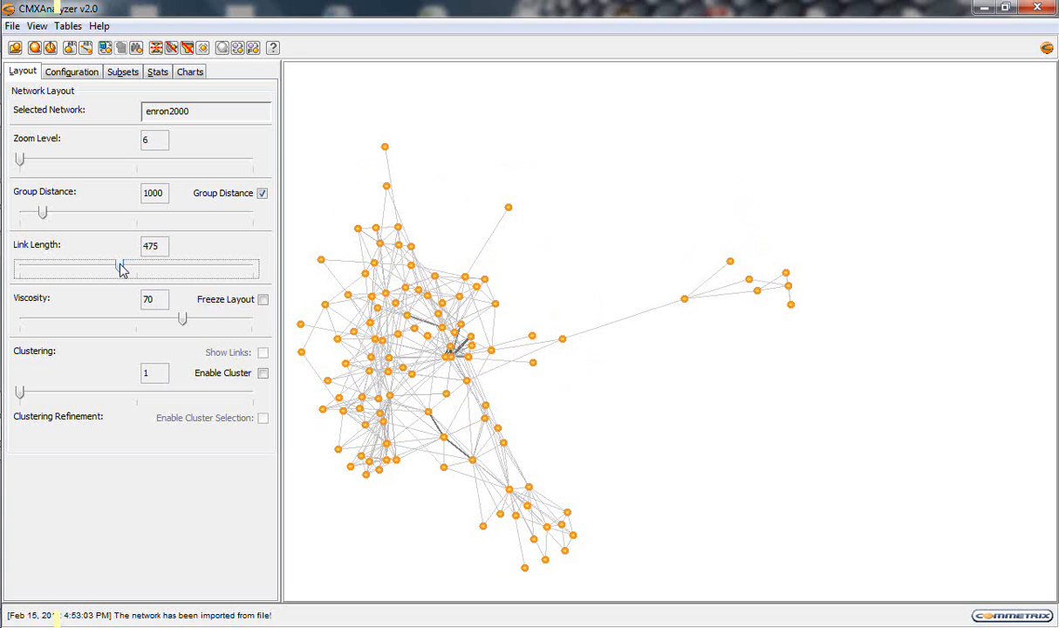
{"action": "mouse_move", "coordinate": [21, 160]}
{"action": "left_mouse_down"}
{"action": "mouse_move", "coordinate": [36, 164]}
{"action": "mouse_move", "coordinate": [24, 161]}
{"action": "left_mouse_up"}
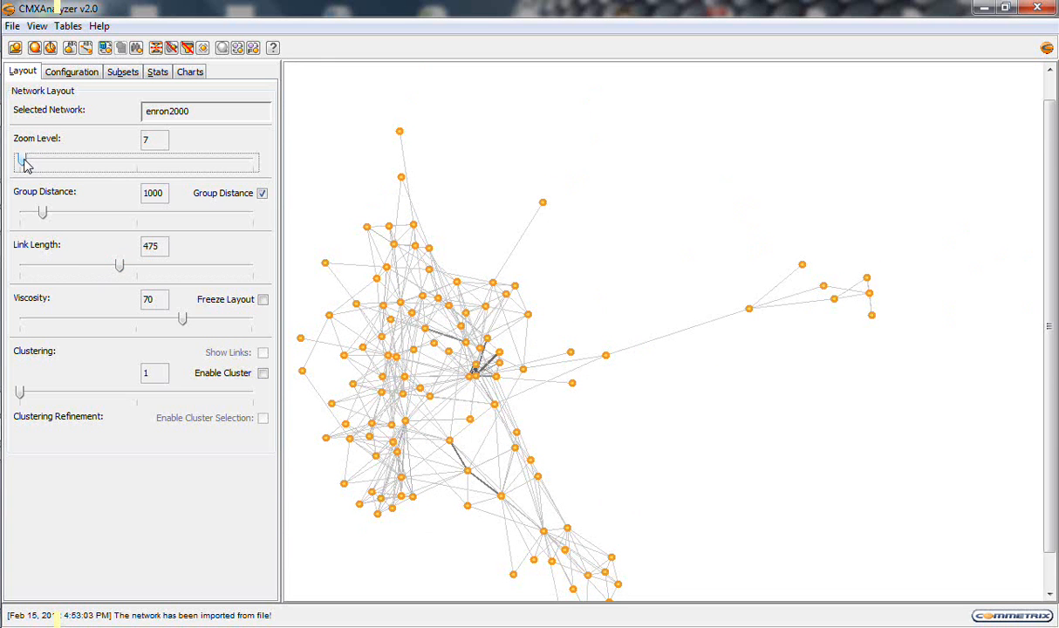
{"action": "left_click_drag", "start_coordinate": [1053, 367], "coordinate": [1052, 388]}
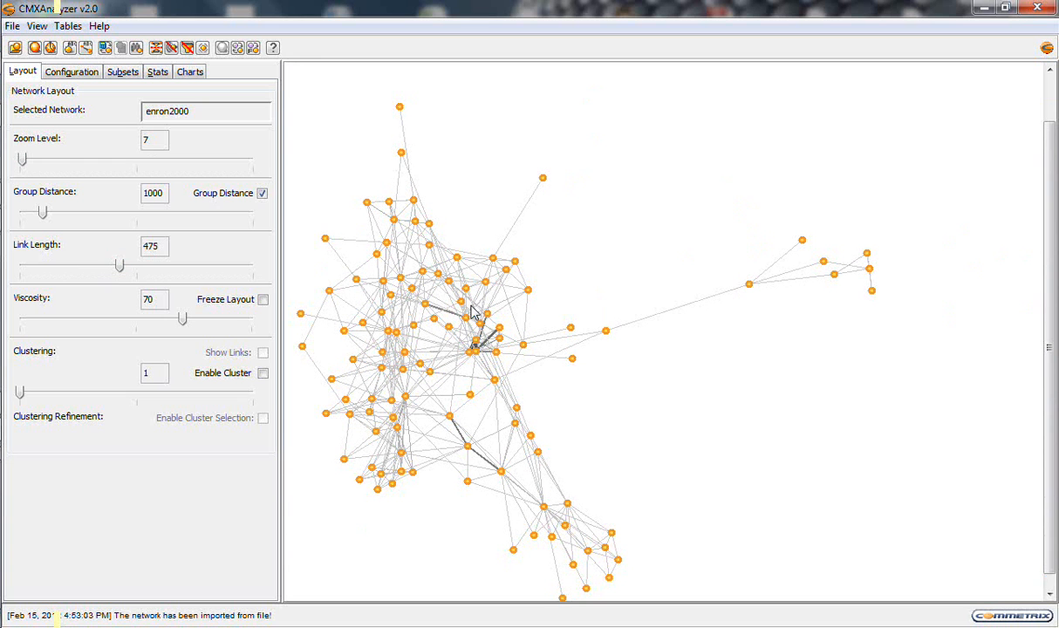
{"action": "left_click_drag", "start_coordinate": [1051, 388], "coordinate": [1052, 395]}
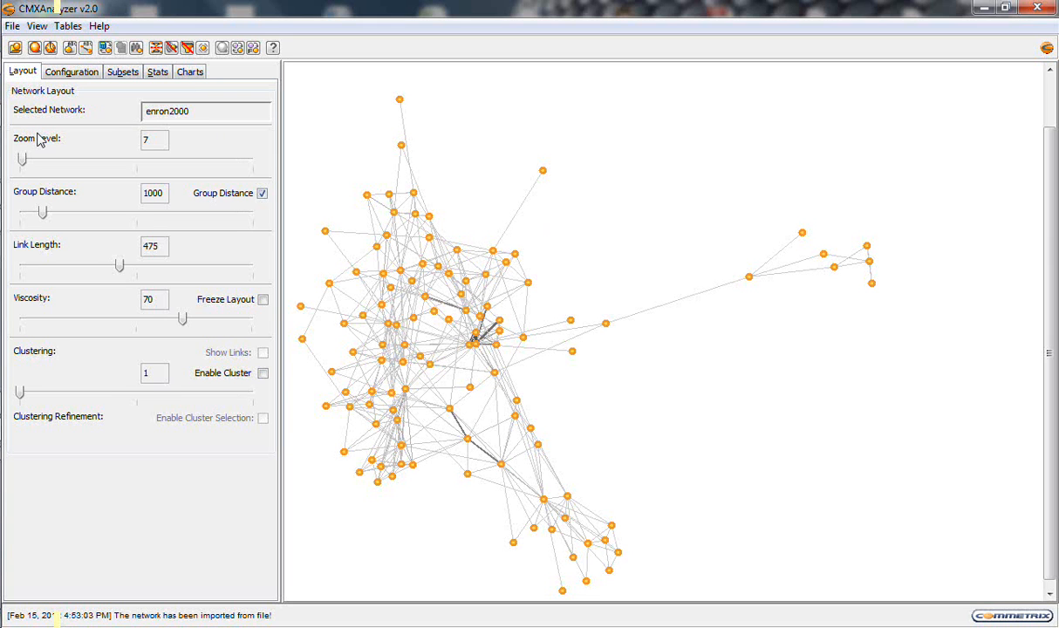
Set the node label to Function and toggle the node labels on and off again
{"action": "left_click", "coordinate": [65, 77]}
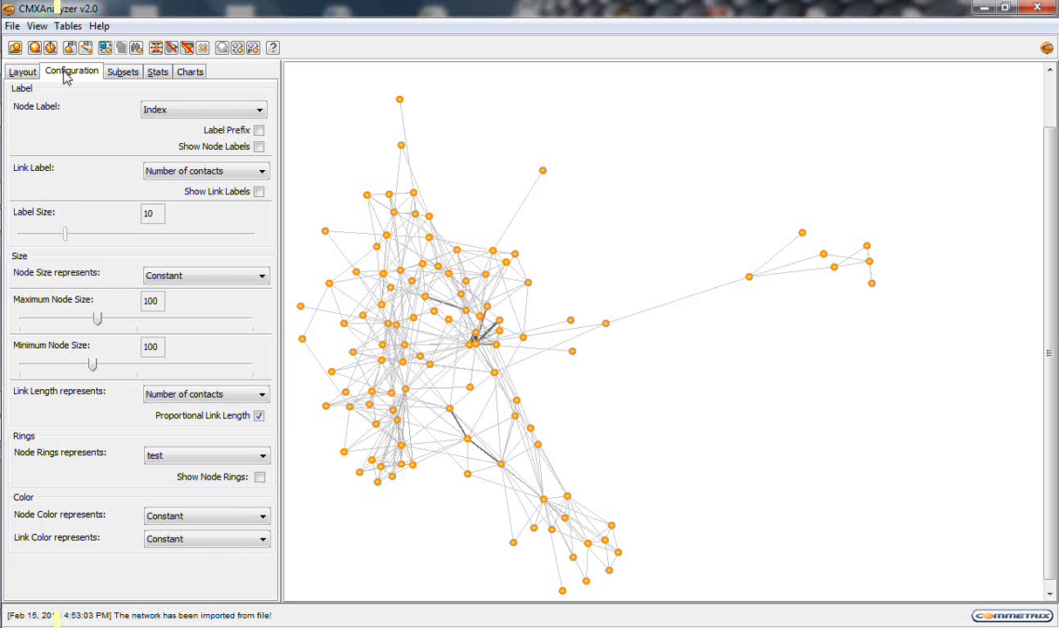
{"action": "left_click", "coordinate": [260, 111]}
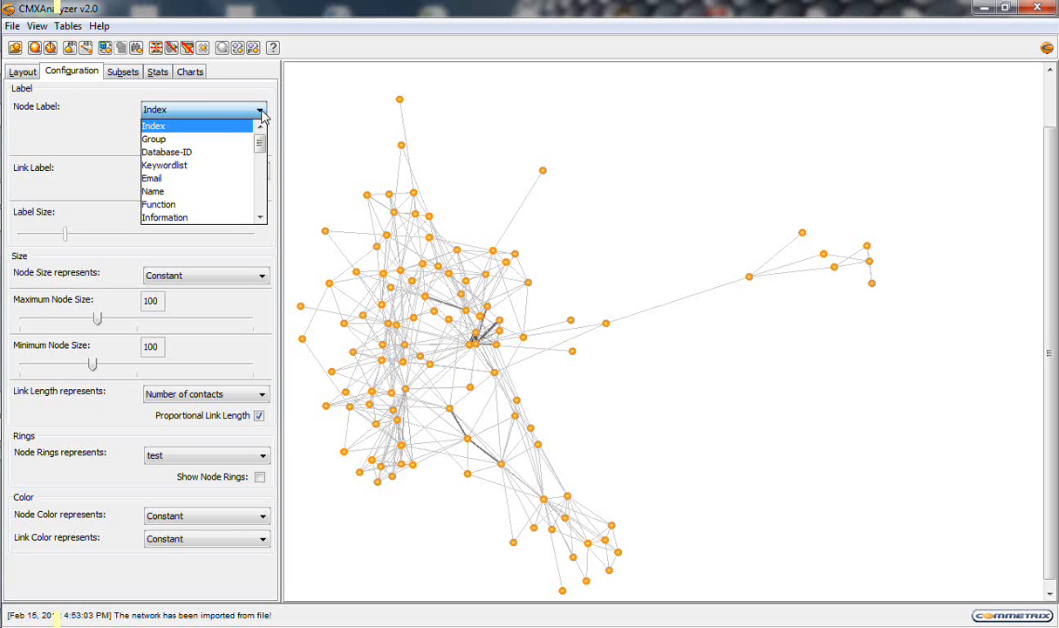
{"action": "left_click", "coordinate": [231, 205]}
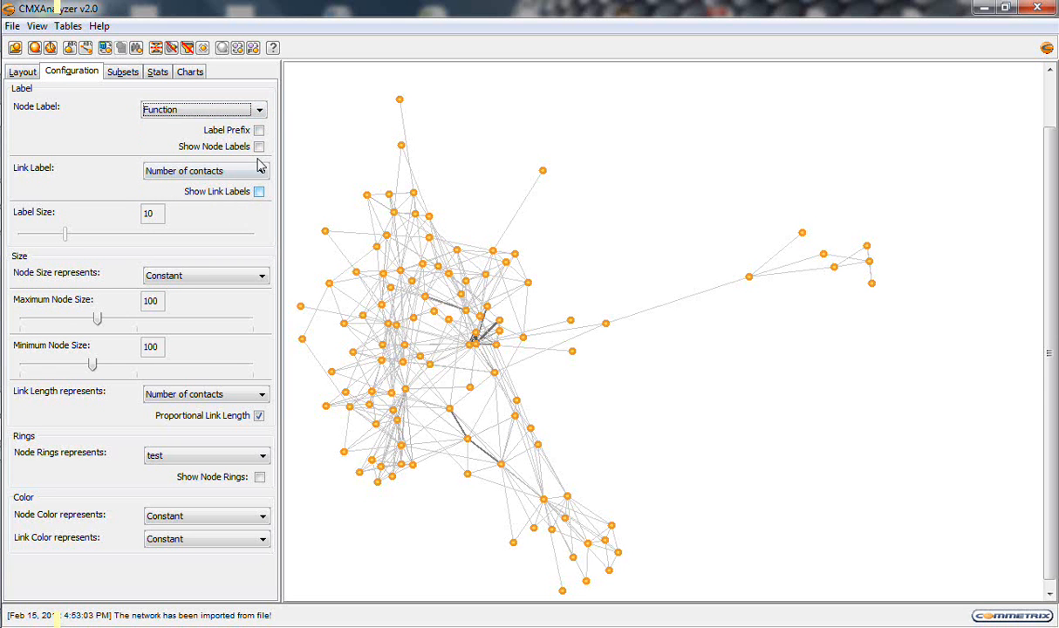
{"action": "left_click", "coordinate": [259, 147]}
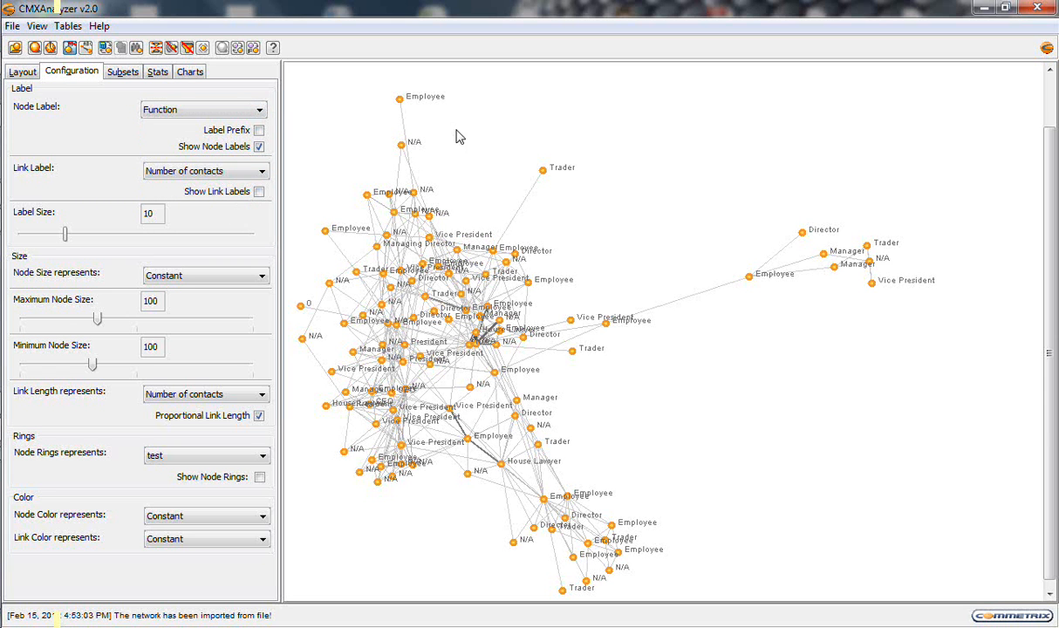
{"action": "left_click", "coordinate": [259, 146]}
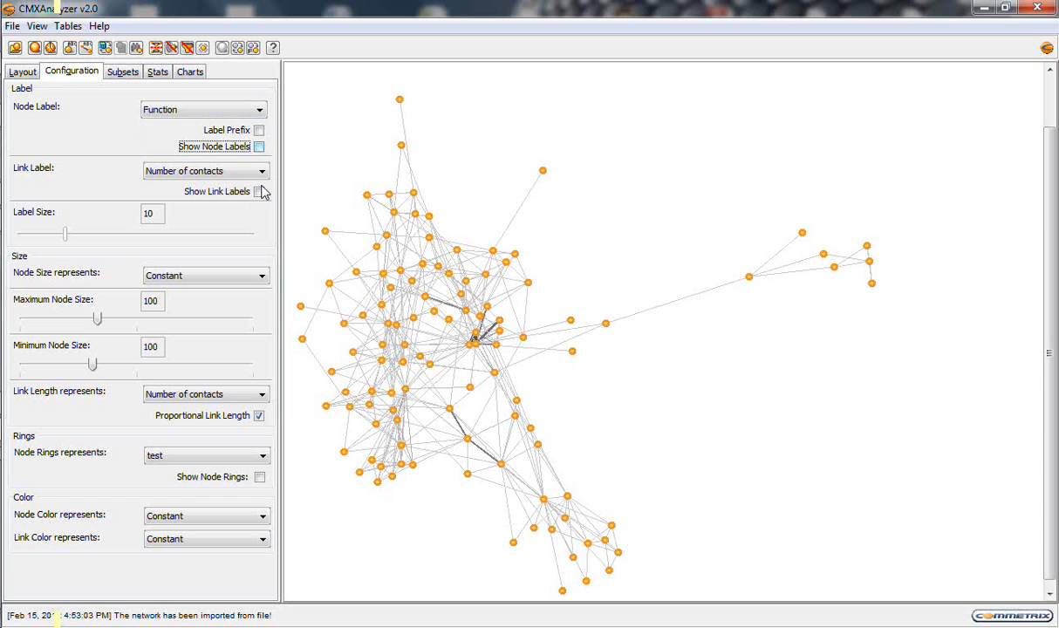
Set the link label to Number of linkevents and toggle the link labels on and off again
{"action": "left_click", "coordinate": [267, 175]}
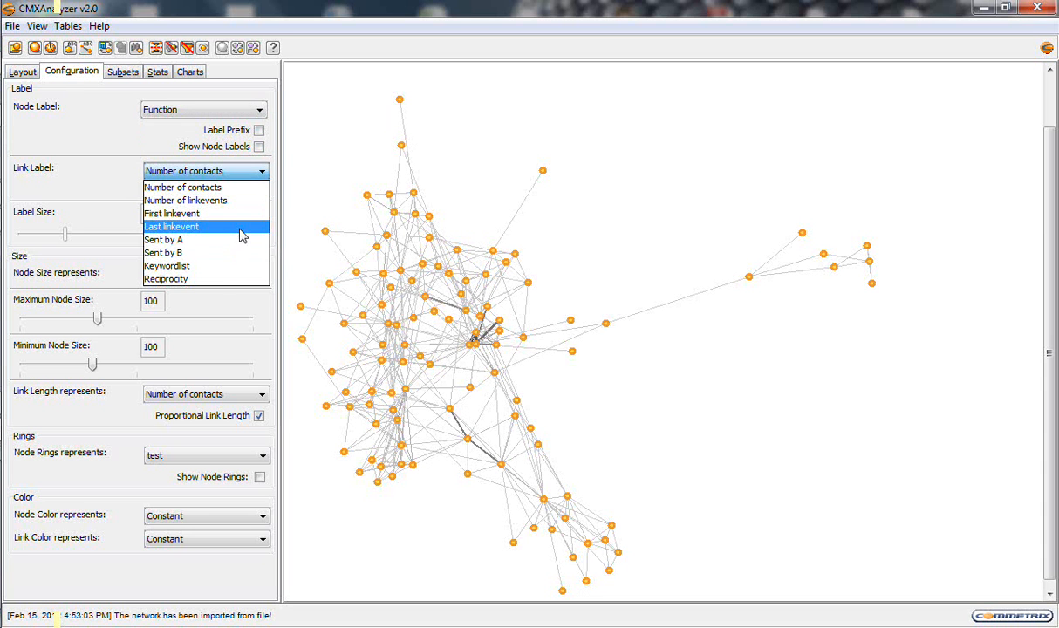
{"action": "left_click", "coordinate": [249, 200]}
{"action": "left_click", "coordinate": [260, 192]}
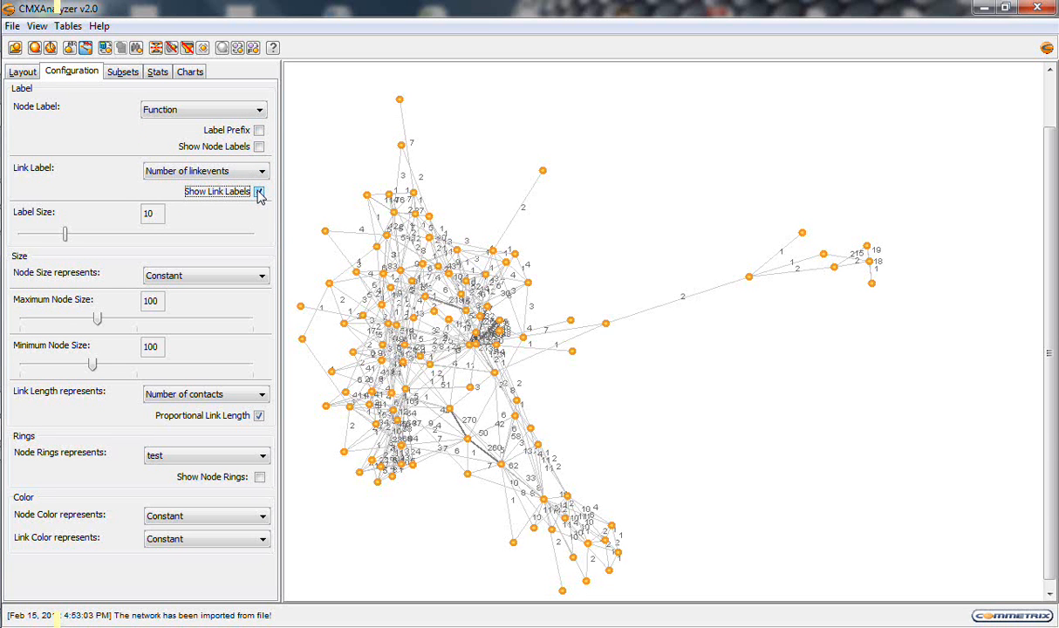
{"action": "left_click", "coordinate": [259, 192]}
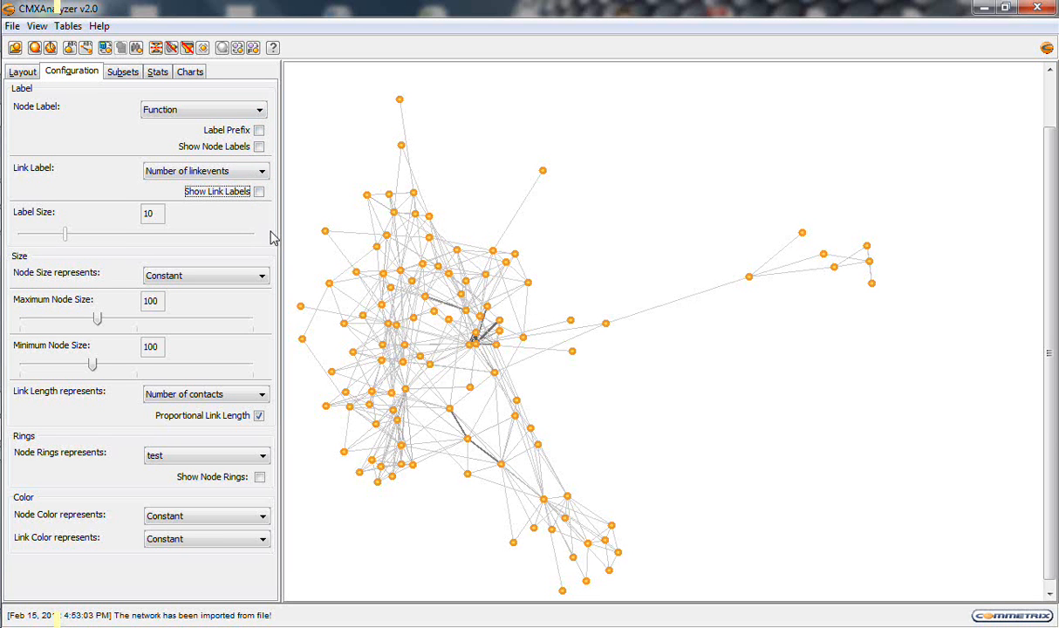
Make the node size represent Linkevents sent and the node color represent Direct Contacts
{"action": "left_click", "coordinate": [263, 278]}
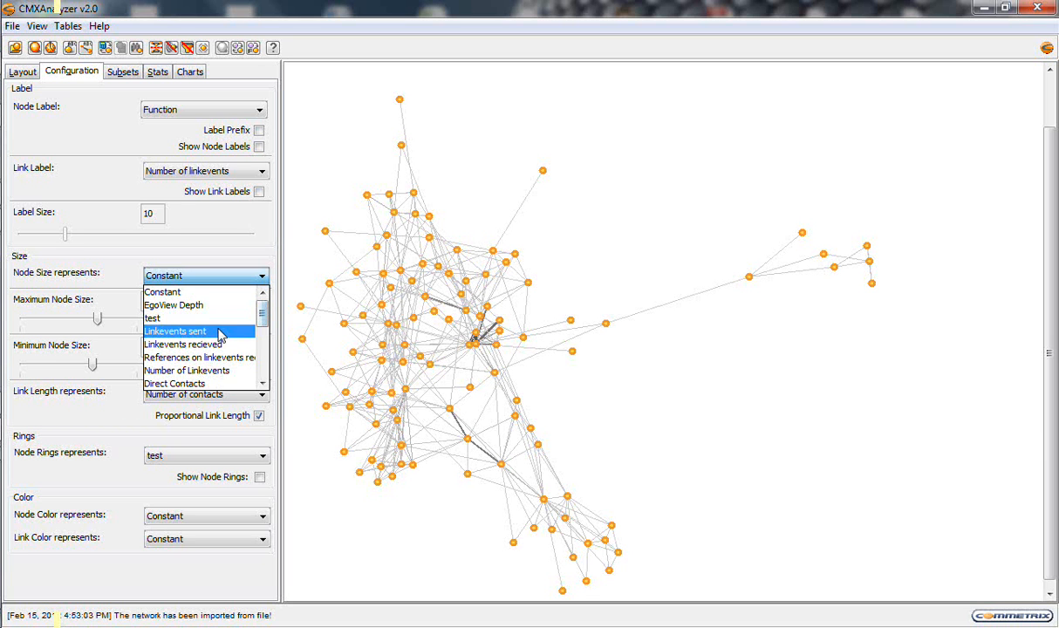
{"action": "left_click", "coordinate": [253, 332]}
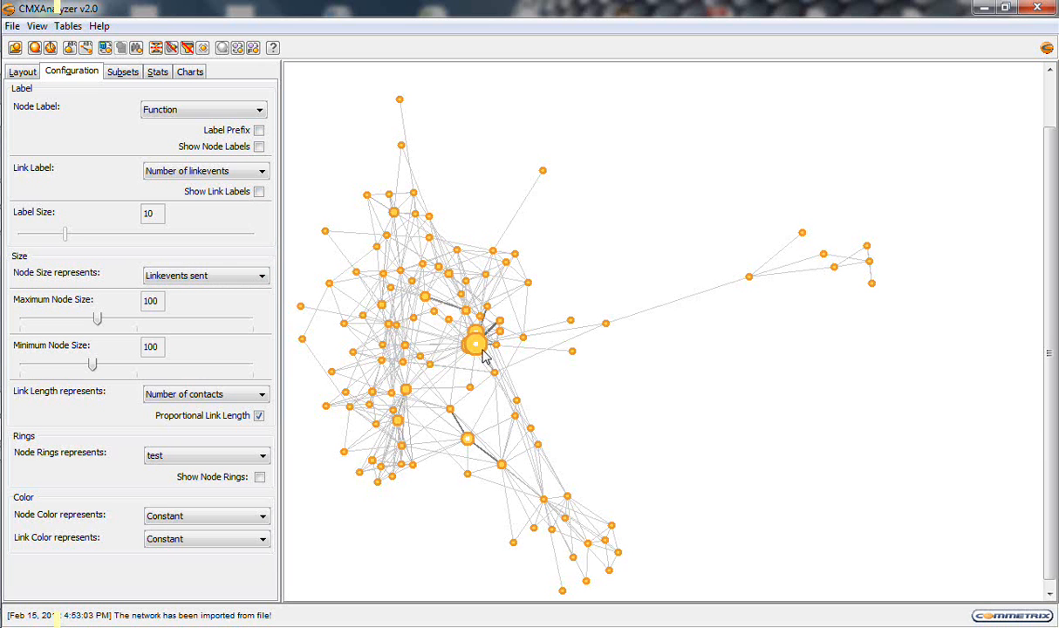
{"action": "left_click", "coordinate": [263, 540]}
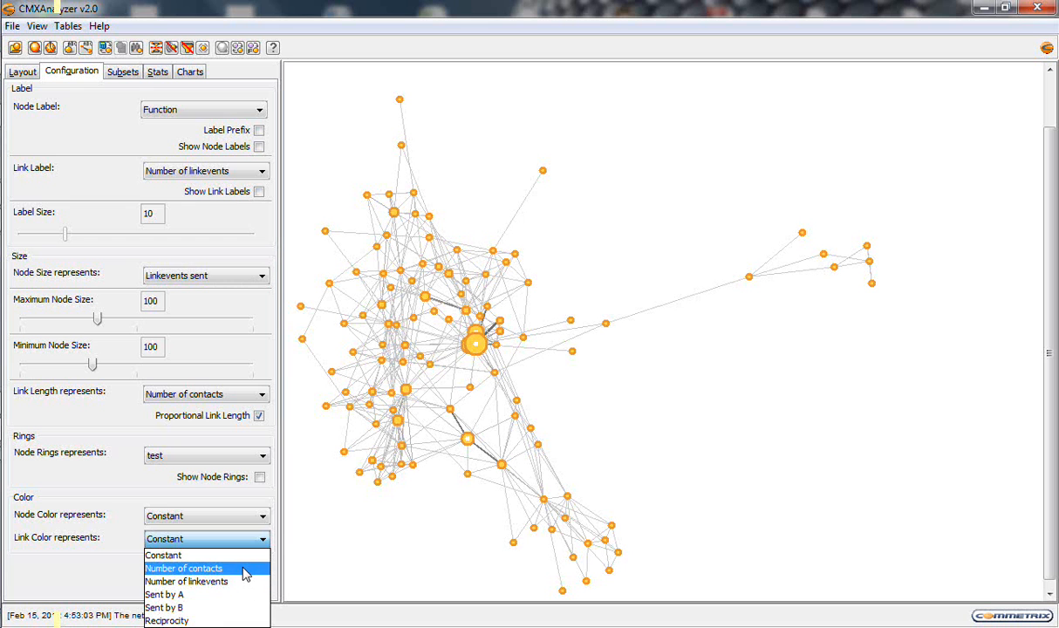
{"action": "left_click", "coordinate": [253, 515]}
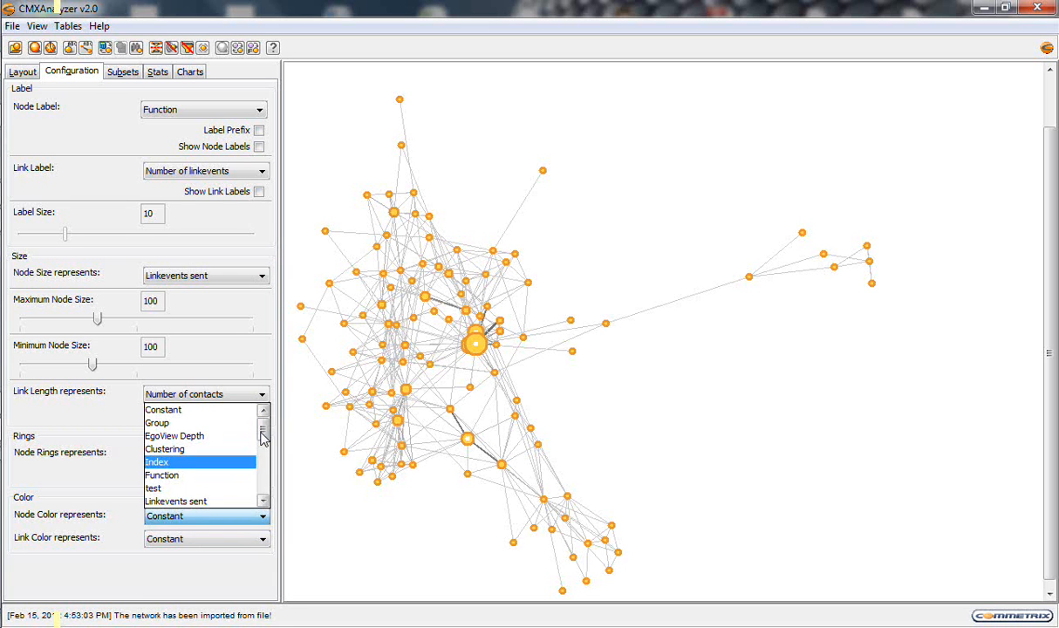
{"action": "left_click_drag", "start_coordinate": [261, 427], "coordinate": [263, 451]}
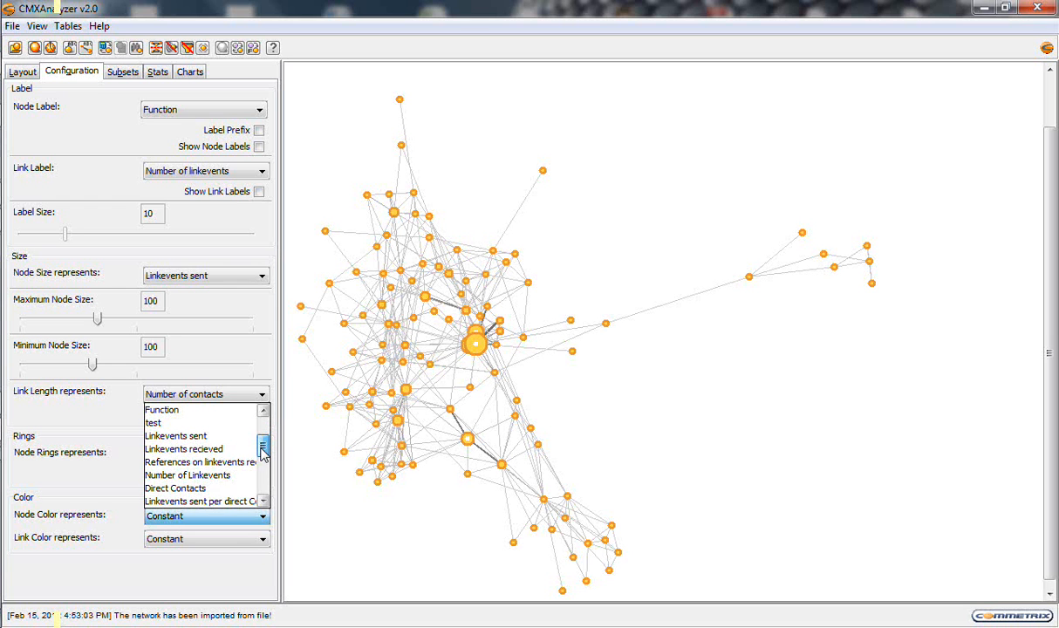
{"action": "left_click", "coordinate": [214, 488]}
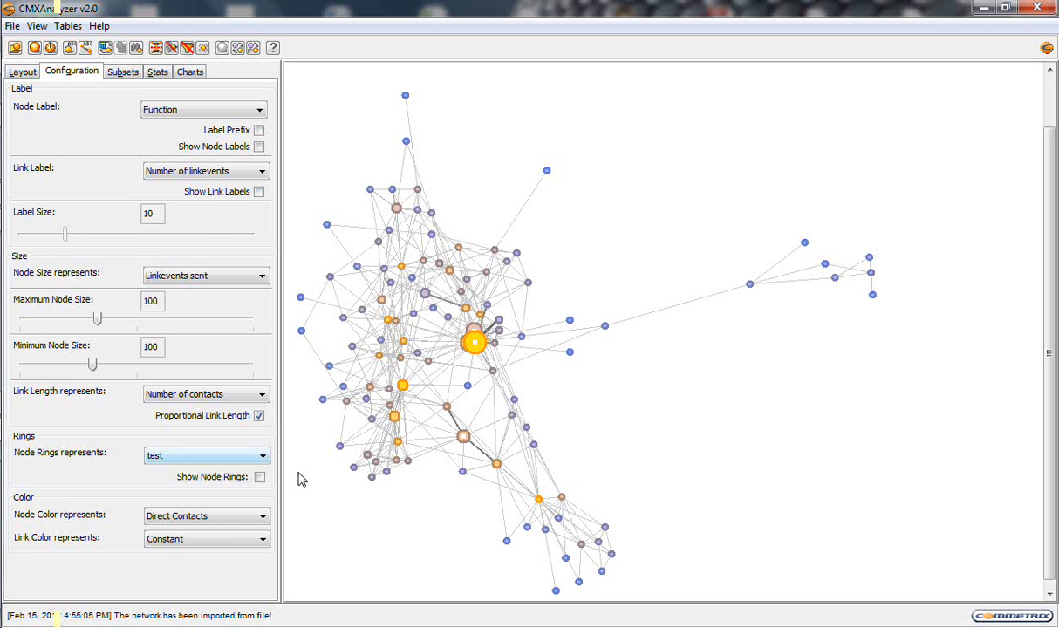
Make the node rings represent Linkevents sent and toggle the rings on and off again
{"action": "left_click", "coordinate": [263, 457]}
{"action": "left_click", "coordinate": [248, 485]}
{"action": "left_click", "coordinate": [259, 476]}
{"action": "left_click", "coordinate": [261, 478]}
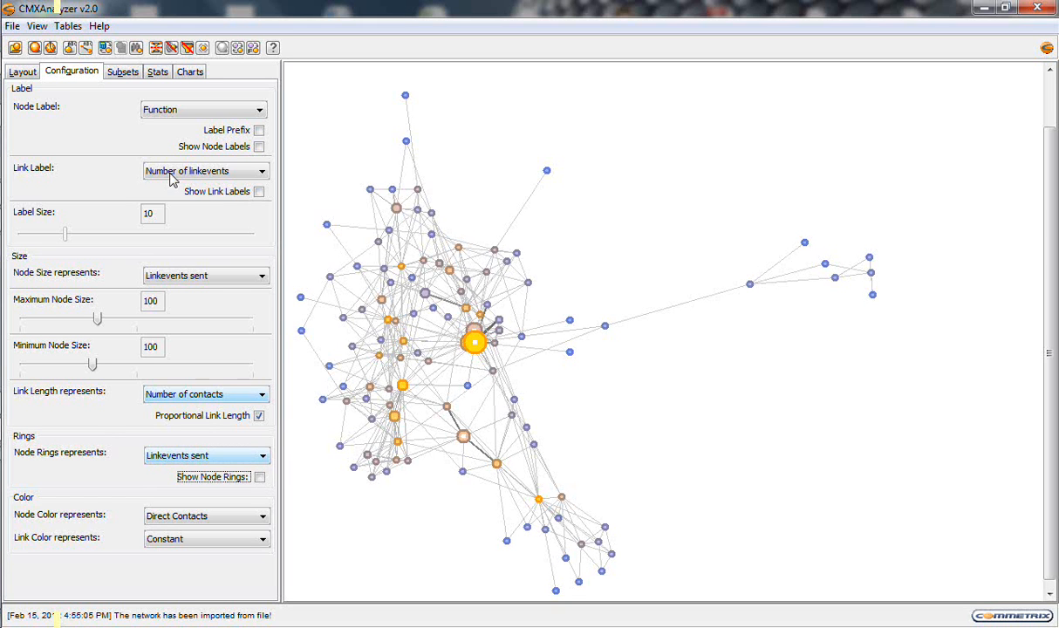
Open the structure filters for subsets and turn on the link filter
{"action": "left_click", "coordinate": [124, 72]}
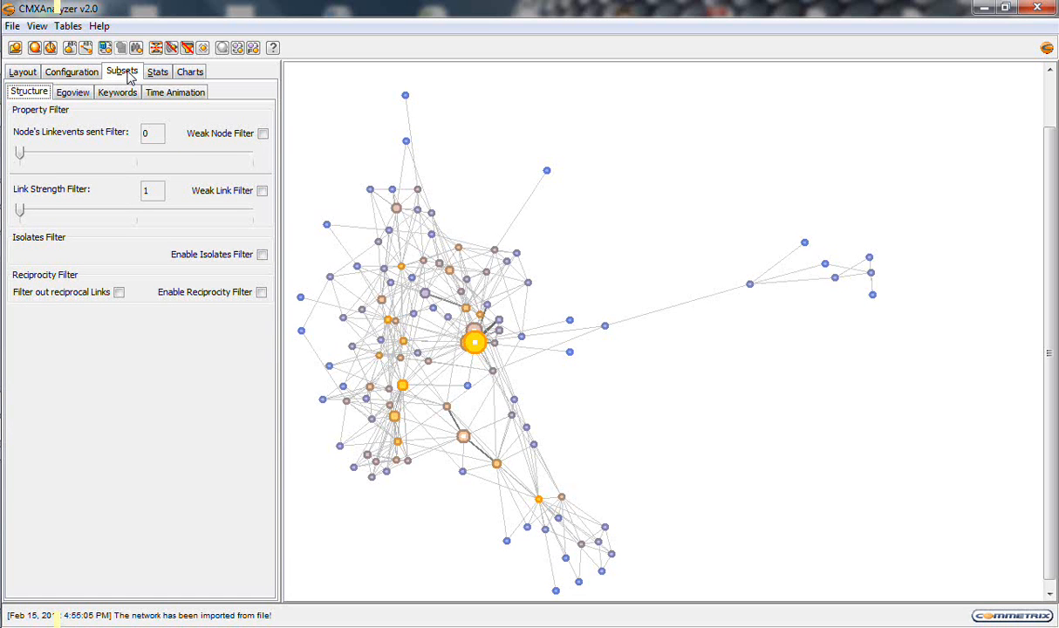
{"action": "left_click", "coordinate": [173, 48]}
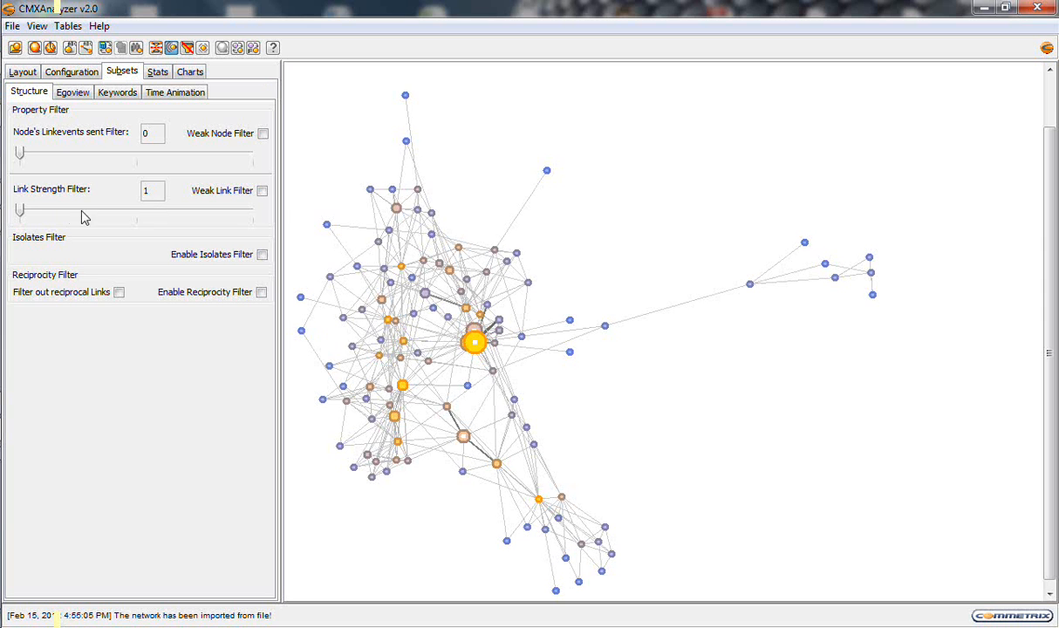
{"action": "left_click_drag", "start_coordinate": [22, 215], "coordinate": [22, 216]}
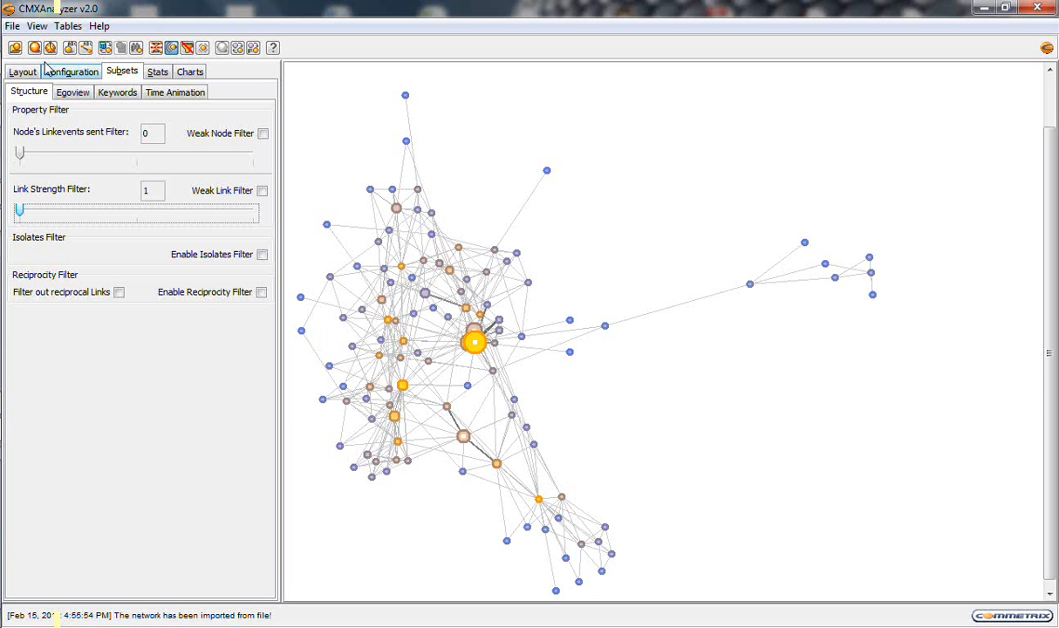
Set the Link Strength Filter to 6 with the Isolates Filter enabled and fading mode active
{"action": "left_click", "coordinate": [262, 254]}
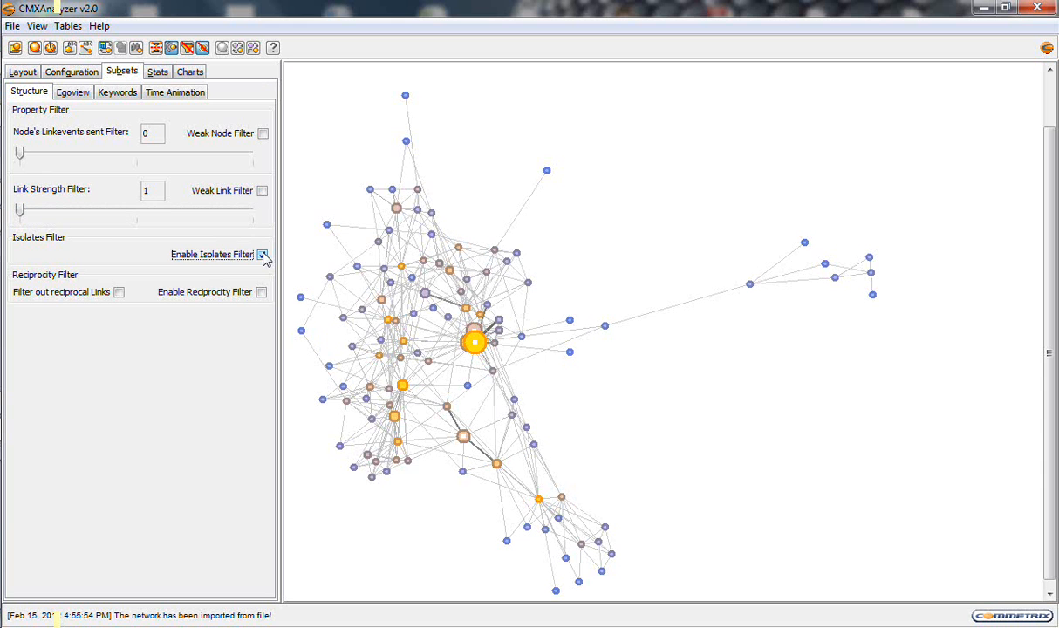
{"action": "mouse_move", "coordinate": [21, 216]}
{"action": "left_mouse_down"}
{"action": "mouse_move", "coordinate": [33, 215]}
{"action": "mouse_move", "coordinate": [18, 214]}
{"action": "left_mouse_up"}
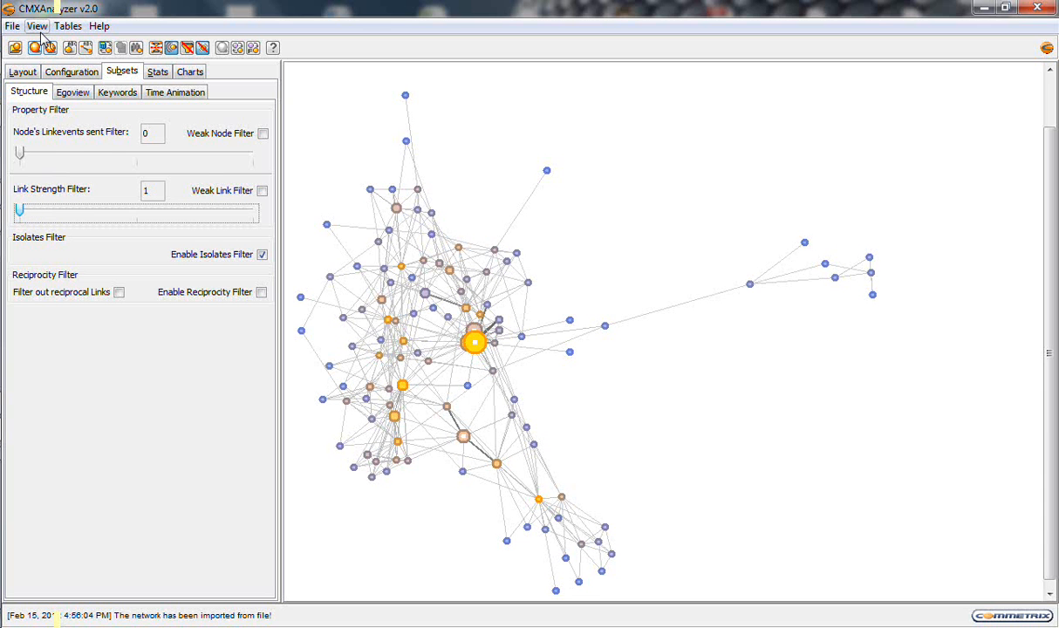
{"action": "left_click", "coordinate": [36, 27]}
{"action": "left_click", "coordinate": [63, 102]}
{"action": "mouse_move", "coordinate": [22, 215]}
{"action": "left_mouse_down"}
{"action": "mouse_move", "coordinate": [149, 207]}
{"action": "mouse_move", "coordinate": [24, 214]}
{"action": "left_mouse_up"}
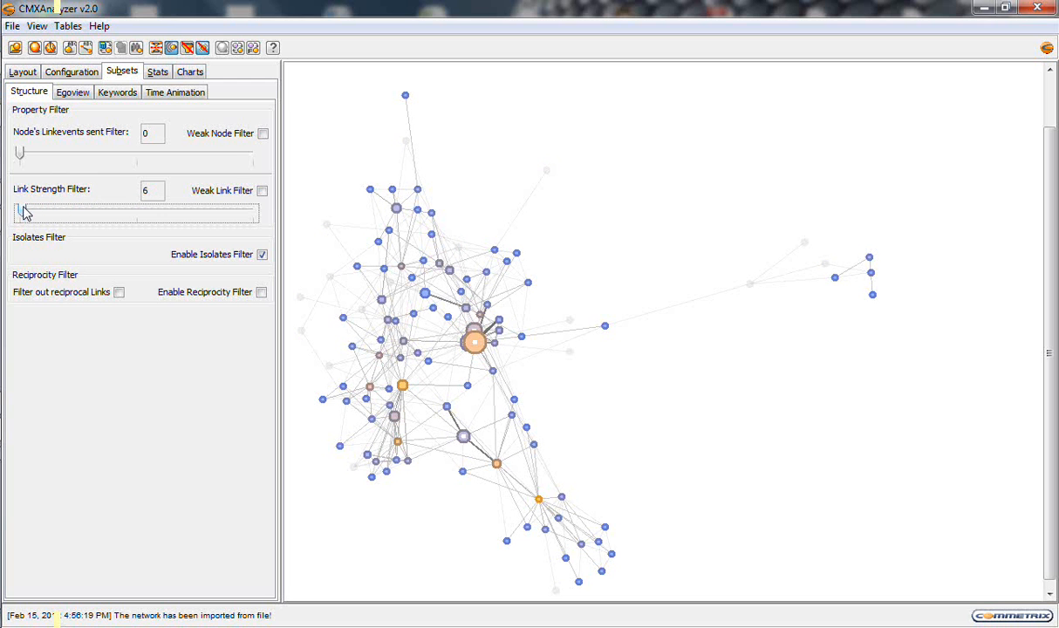
Deactivate fading mode and disable the Isolates Filter
{"action": "left_click", "coordinate": [37, 26]}
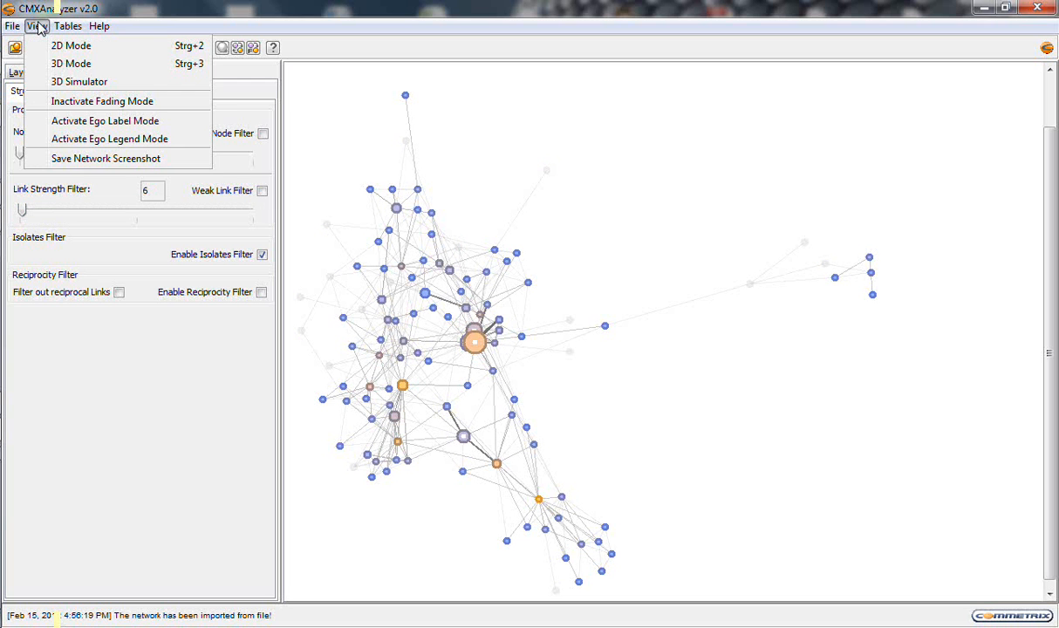
{"action": "left_click", "coordinate": [63, 105]}
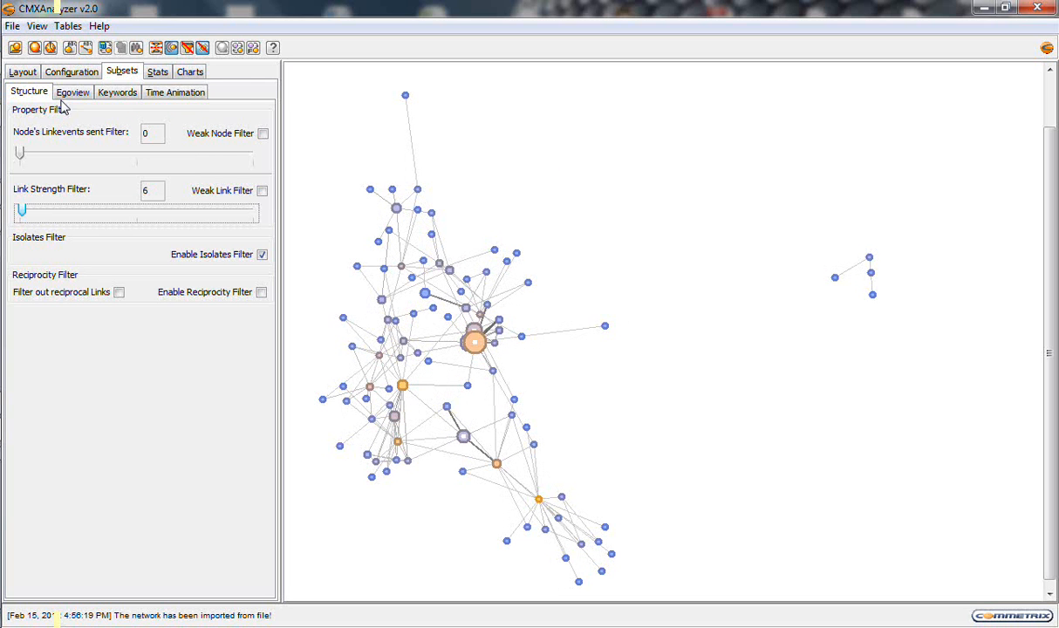
{"action": "left_click", "coordinate": [262, 254]}
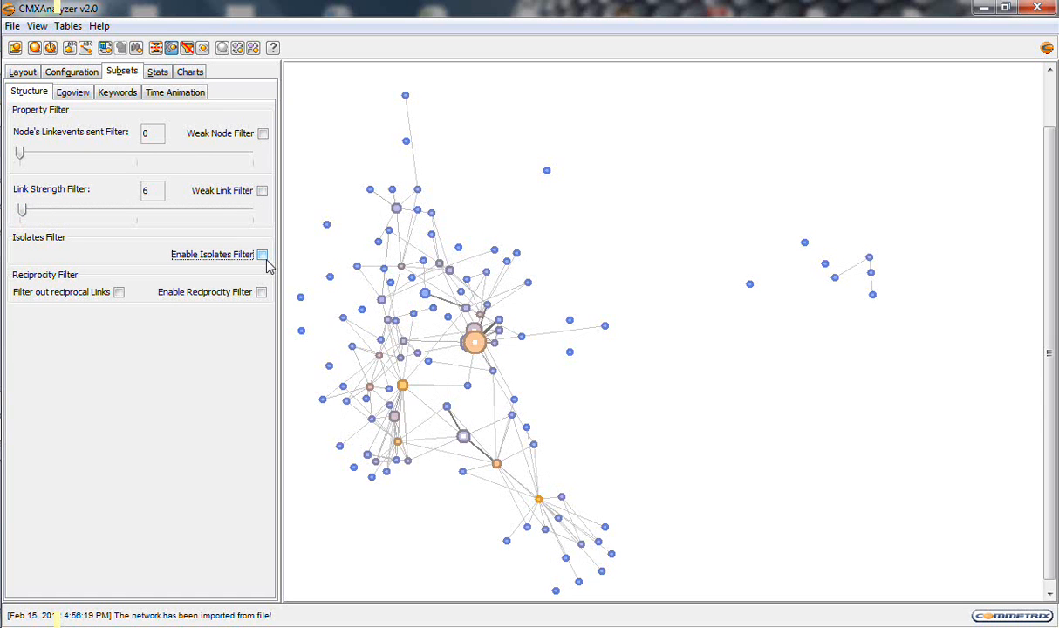
Reset the Link Strength Filter to 1 in the structure filters
{"action": "left_click", "coordinate": [74, 92]}
{"action": "left_click", "coordinate": [30, 93]}
{"action": "mouse_move", "coordinate": [22, 209]}
{"action": "left_mouse_down"}
{"action": "mouse_move", "coordinate": [52, 212]}
{"action": "mouse_move", "coordinate": [18, 210]}
{"action": "left_mouse_up"}
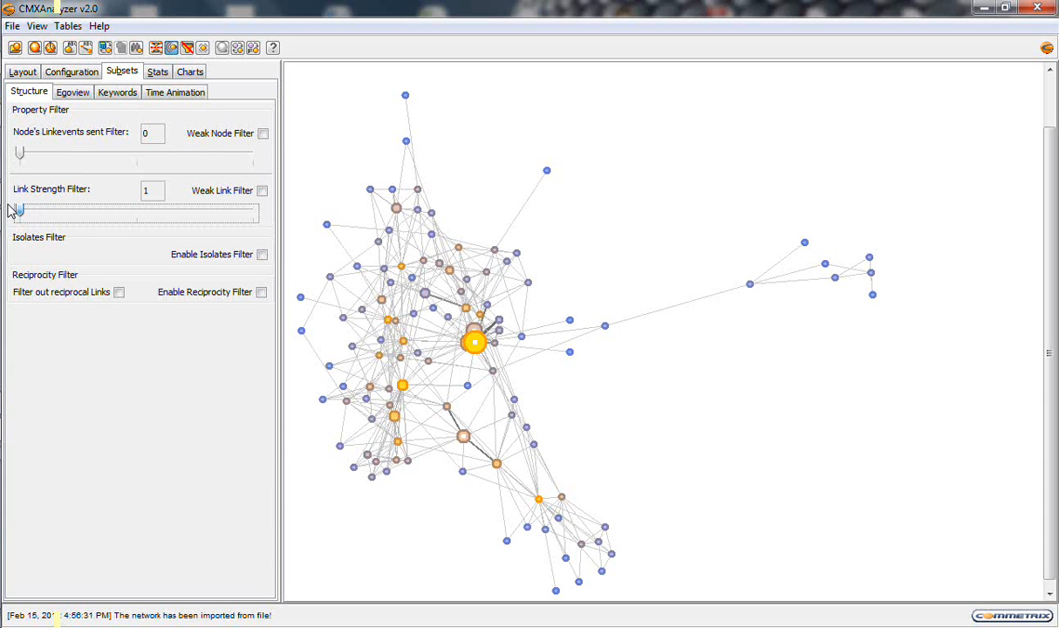
Enable the egoview node filter and filter the network by Function to Director nodes with an ego depth of 0
{"action": "left_click", "coordinate": [72, 101]}
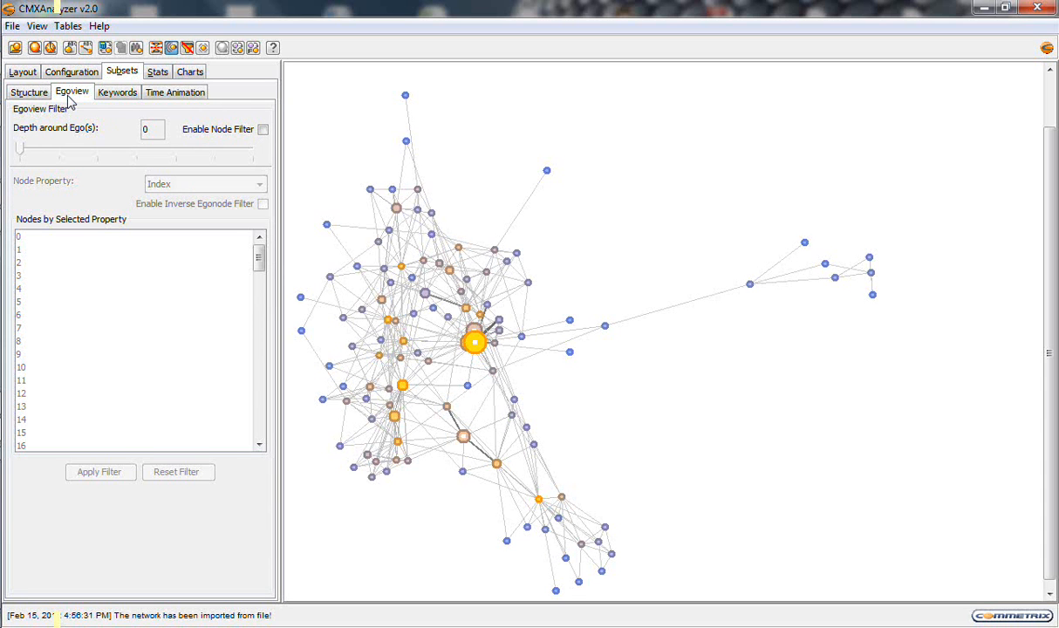
{"action": "left_click", "coordinate": [263, 130]}
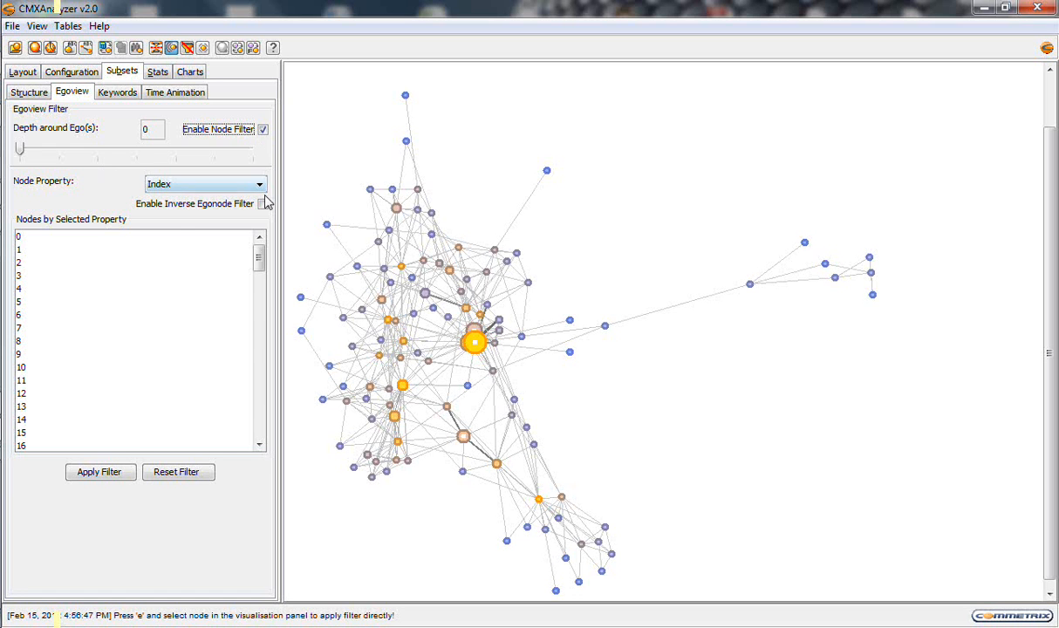
{"action": "left_click", "coordinate": [251, 185]}
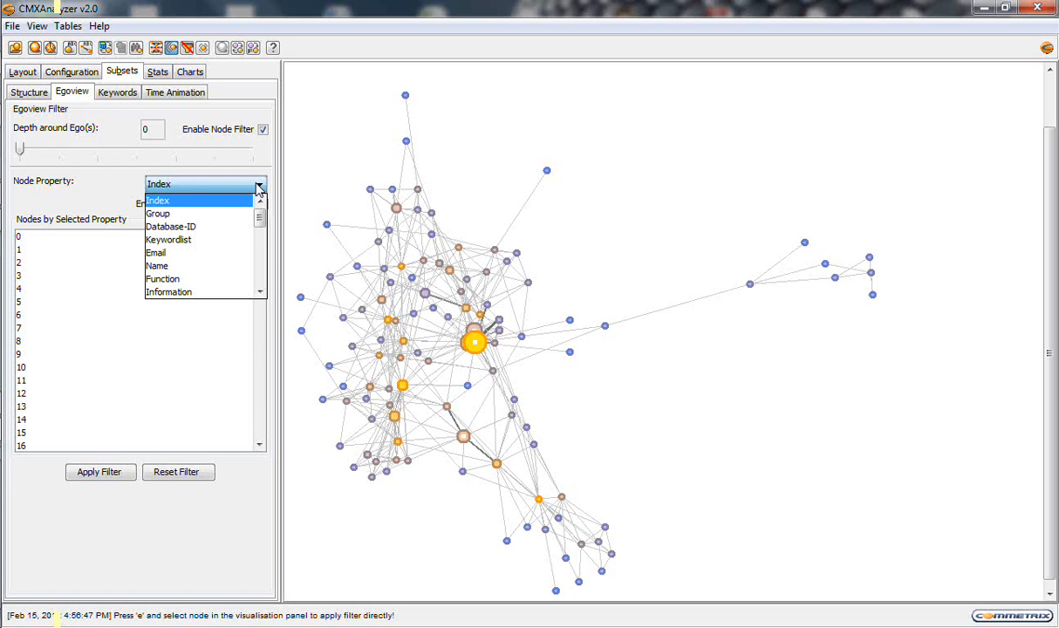
{"action": "left_click", "coordinate": [217, 278]}
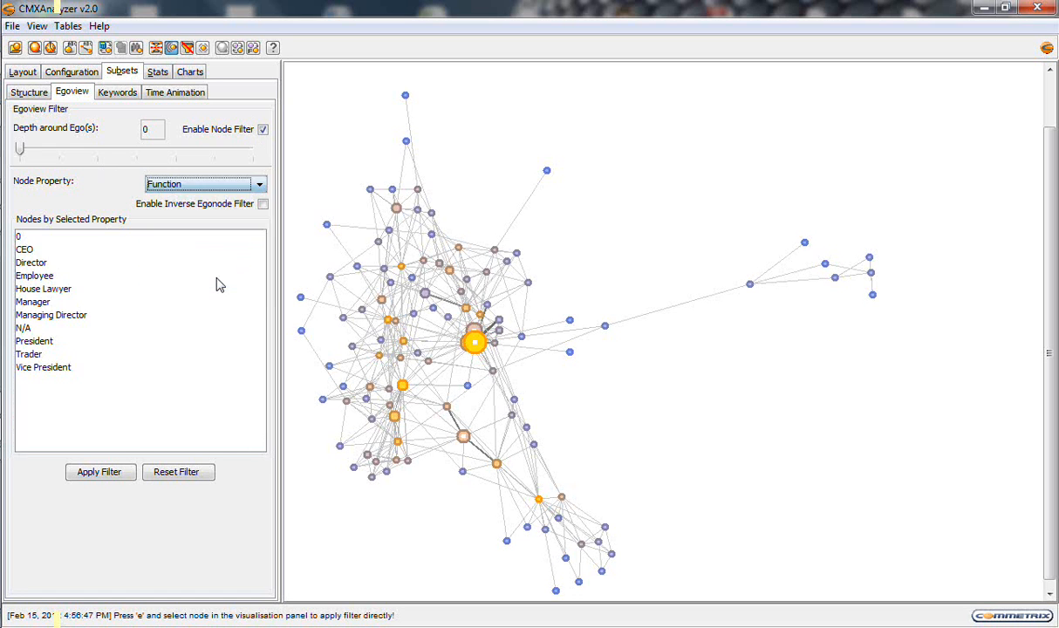
{"action": "left_click", "coordinate": [36, 263]}
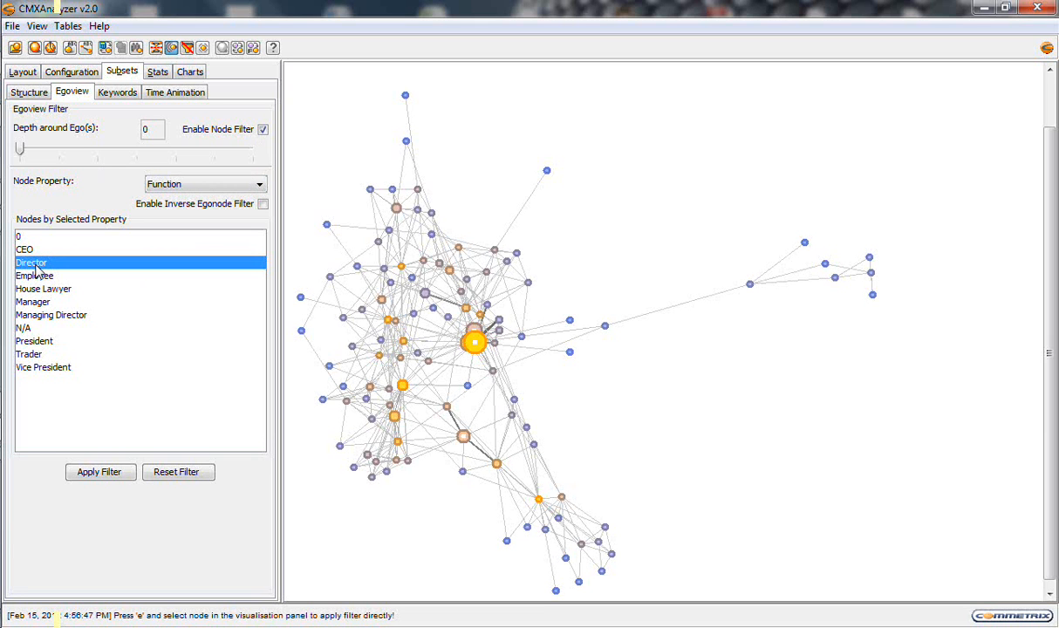
{"action": "left_click", "coordinate": [22, 151]}
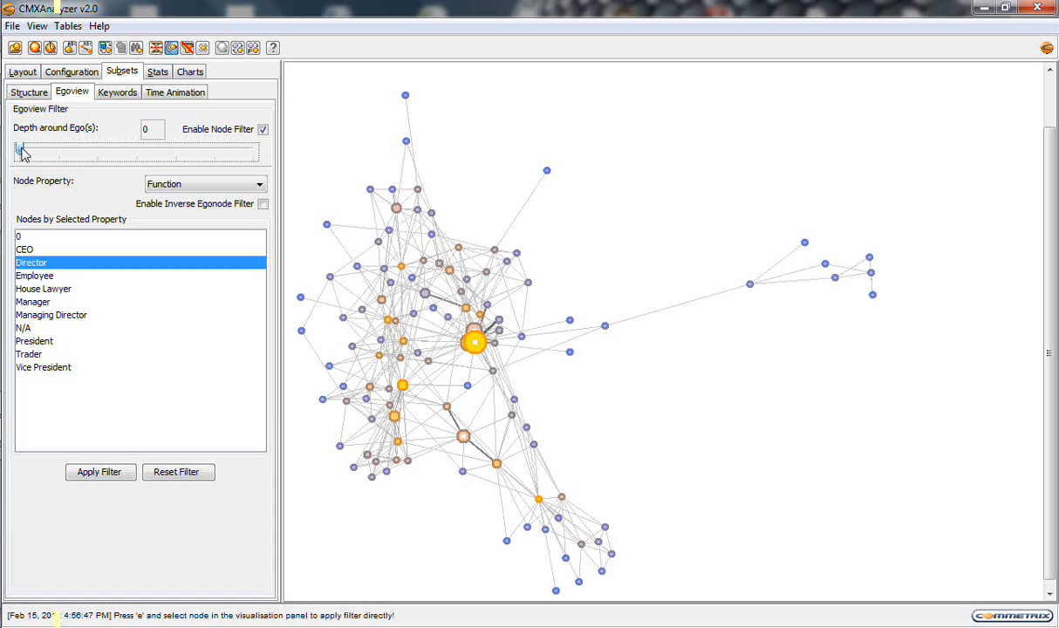
{"action": "mouse_move", "coordinate": [22, 151]}
{"action": "left_mouse_down"}
{"action": "mouse_move", "coordinate": [57, 152]}
{"action": "mouse_move", "coordinate": [7, 151]}
{"action": "left_mouse_up"}
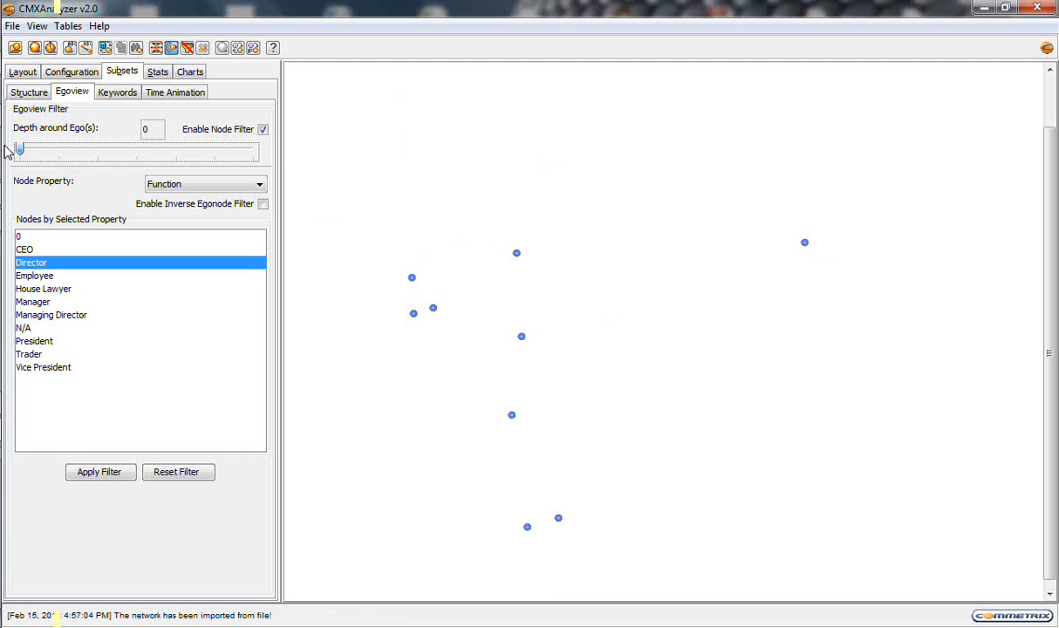
Activate fading mode and set the depth around the Director egos to 1
{"action": "left_click", "coordinate": [37, 26]}
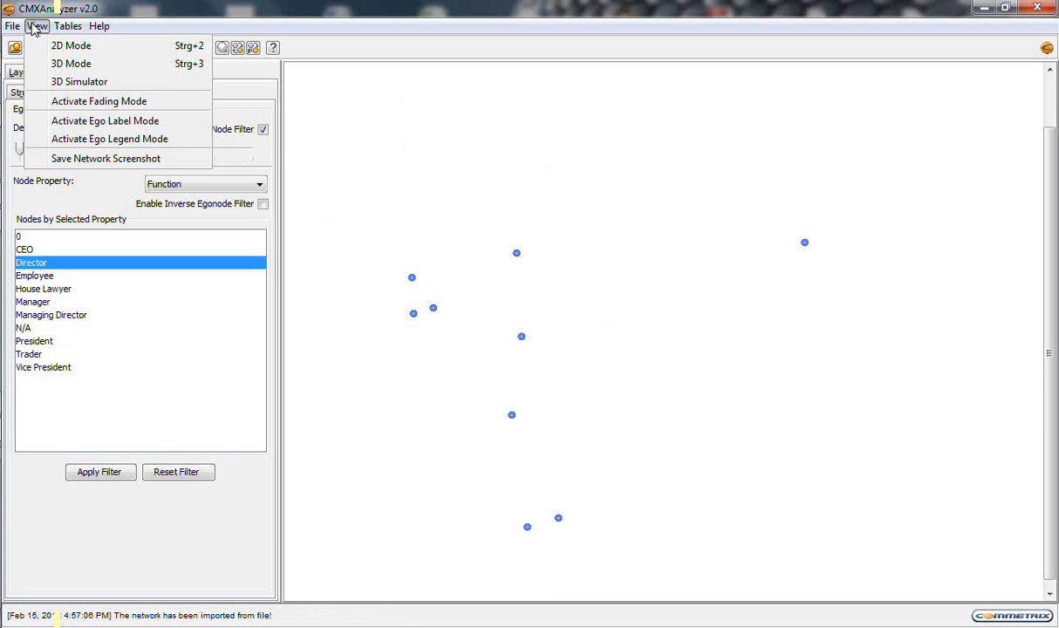
{"action": "left_click", "coordinate": [55, 101]}
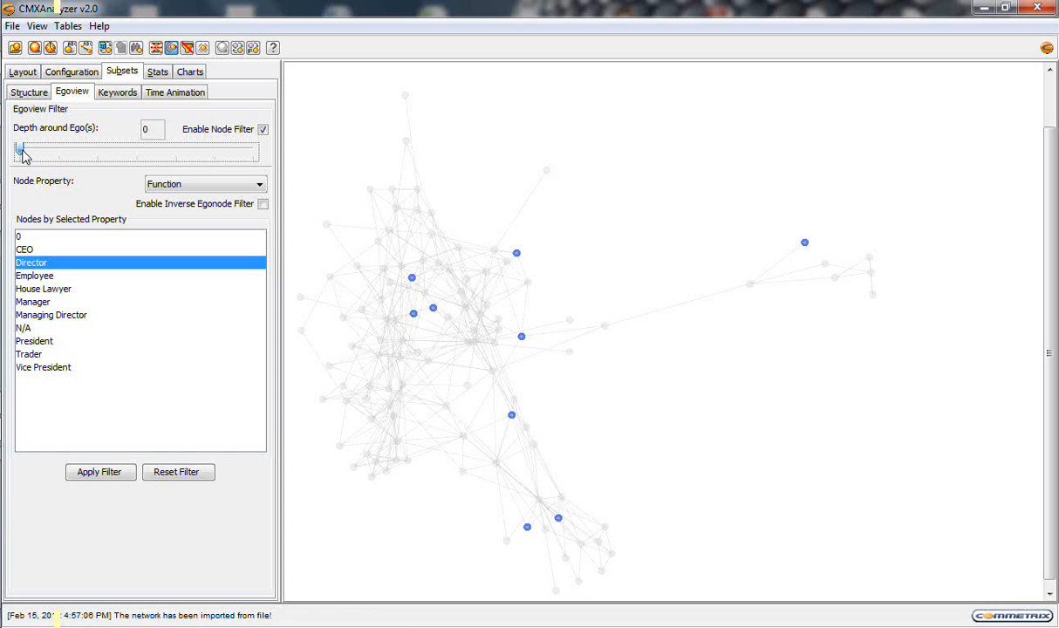
{"action": "left_click_drag", "start_coordinate": [23, 152], "coordinate": [58, 153]}
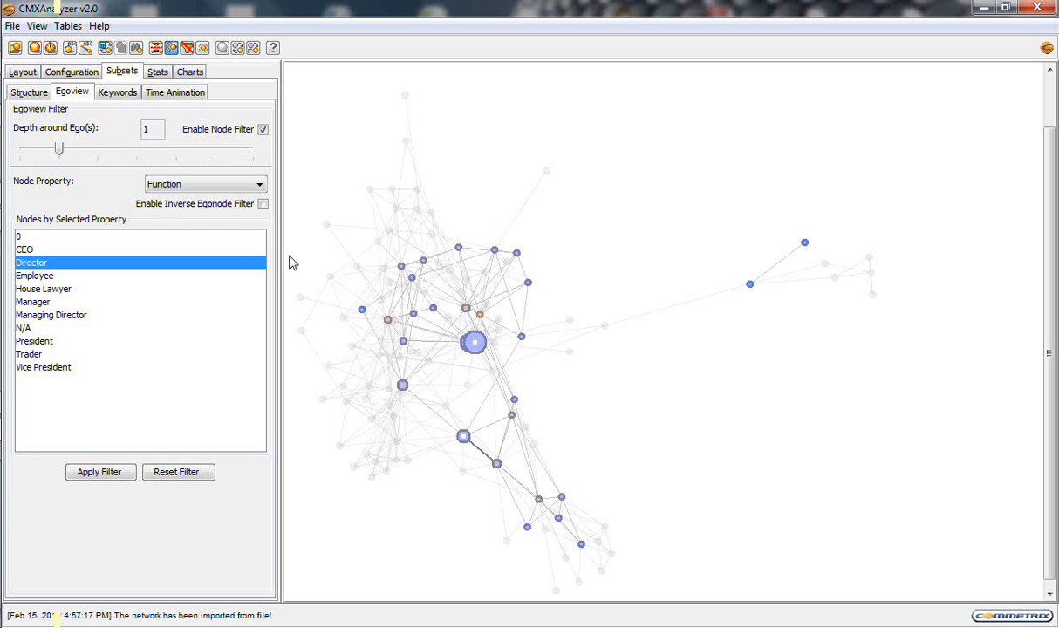
Reset the ego depth to 0, disable the egoview node filter and deactivate fading mode
{"action": "left_click_drag", "start_coordinate": [59, 149], "coordinate": [24, 150]}
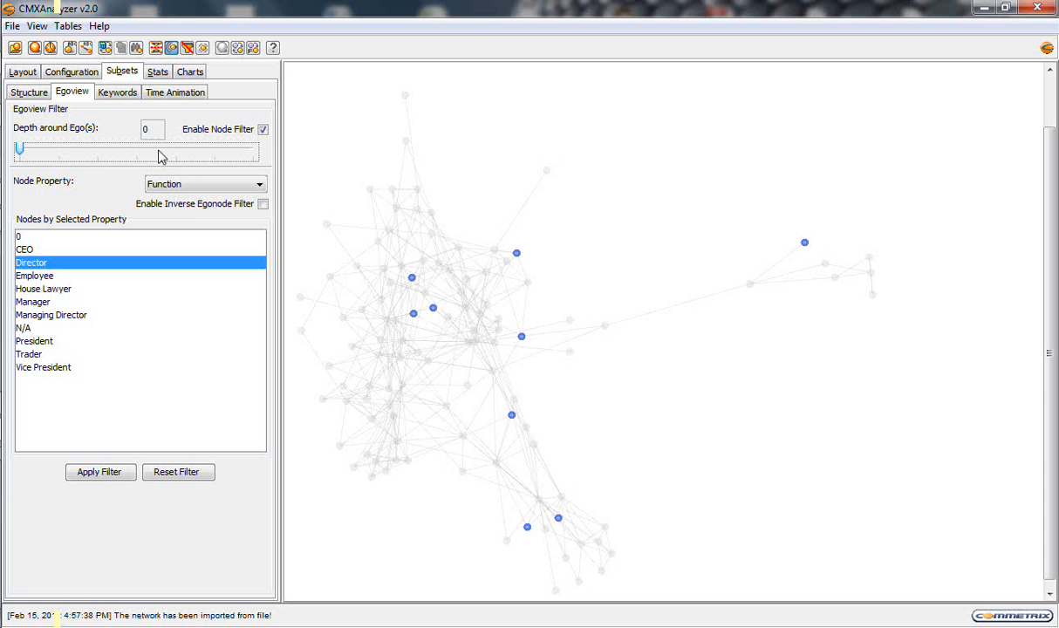
{"action": "left_click", "coordinate": [263, 131]}
{"action": "left_click", "coordinate": [263, 130]}
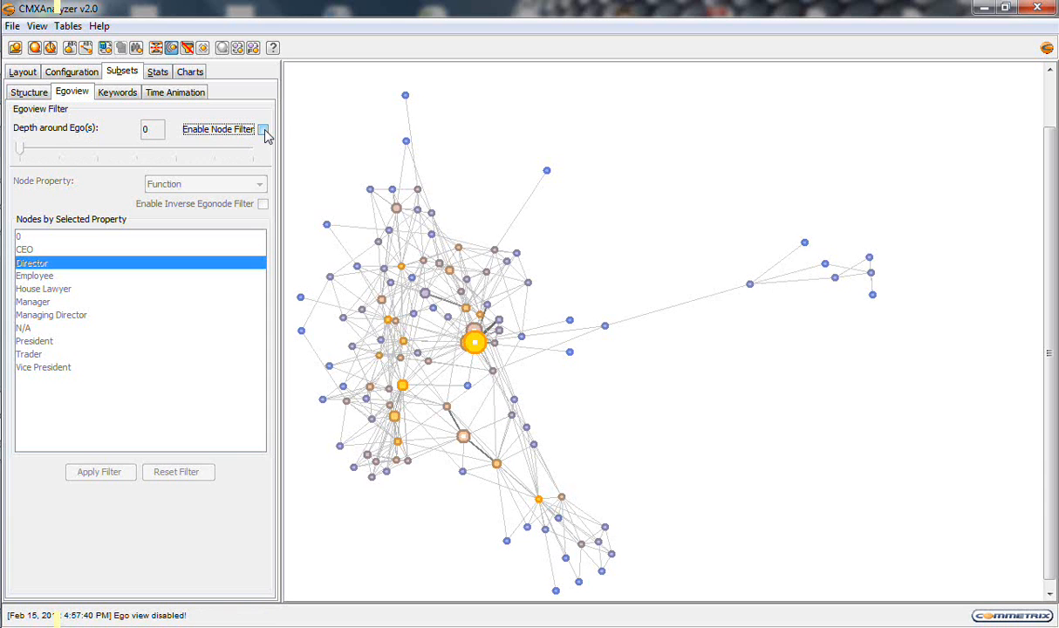
{"action": "left_click", "coordinate": [32, 94]}
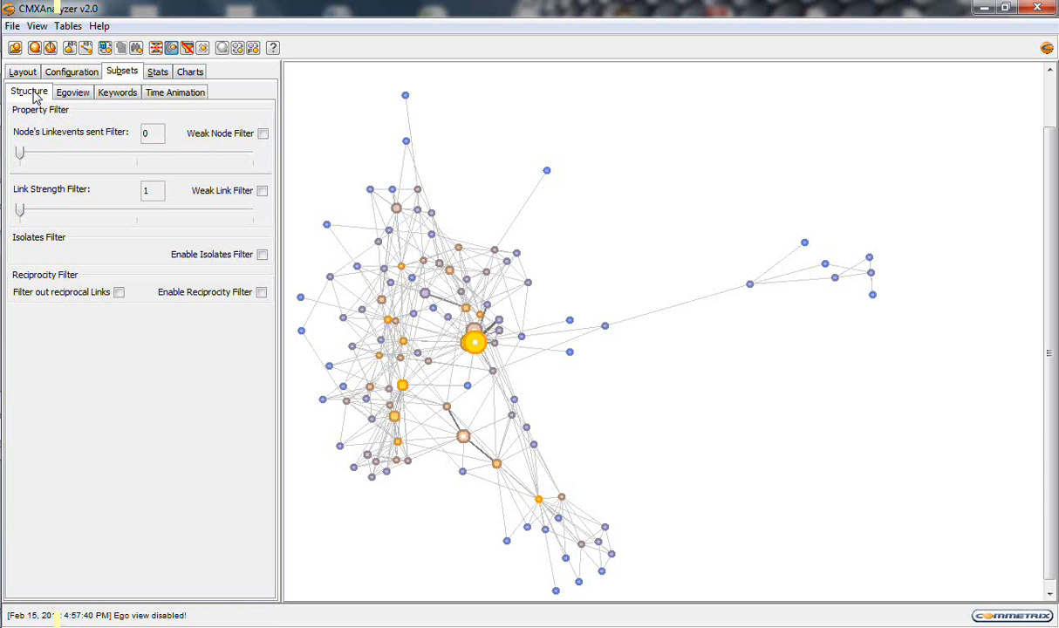
{"action": "left_click", "coordinate": [71, 93]}
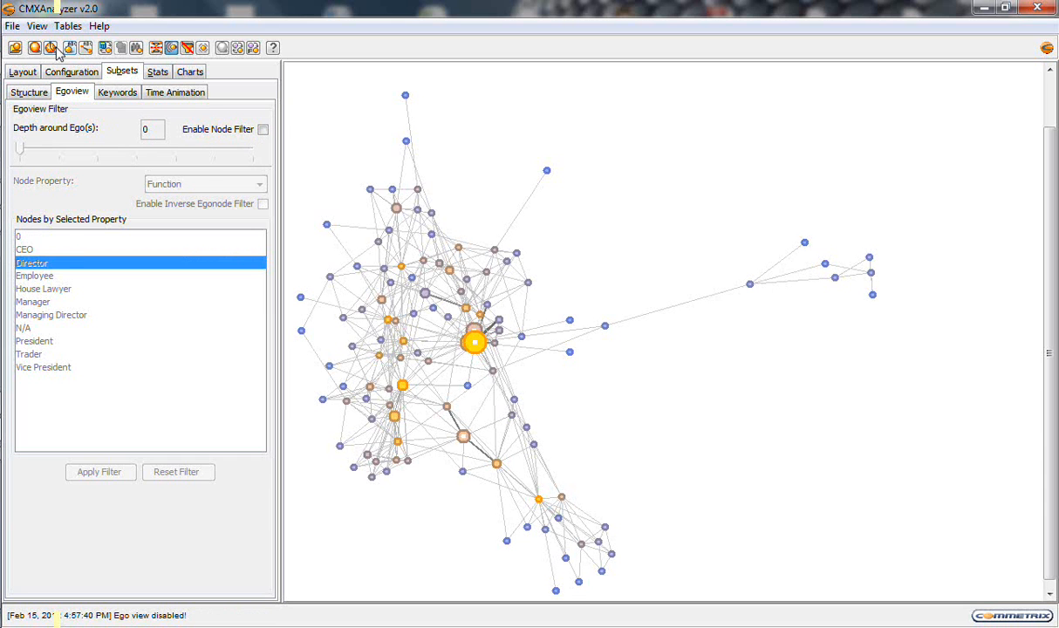
{"action": "left_click", "coordinate": [37, 26]}
{"action": "left_click", "coordinate": [77, 103]}
Enable the keyword filter with AND search and apply it for the incoming keyword "transwestern"
{"action": "left_click", "coordinate": [127, 96]}
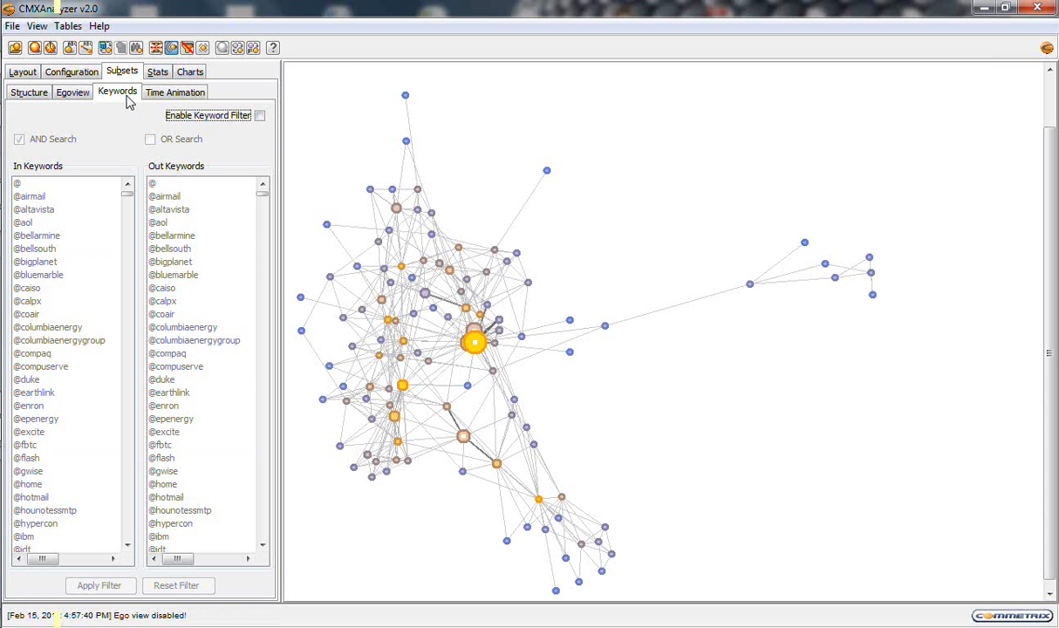
{"action": "left_click", "coordinate": [259, 117]}
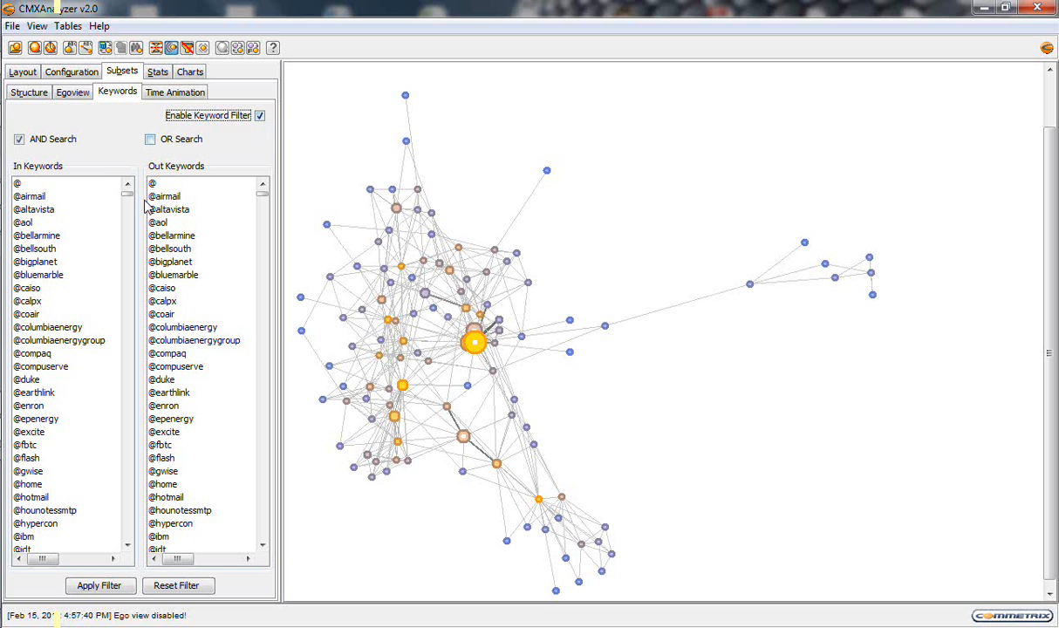
{"action": "left_click_drag", "start_coordinate": [128, 194], "coordinate": [131, 483]}
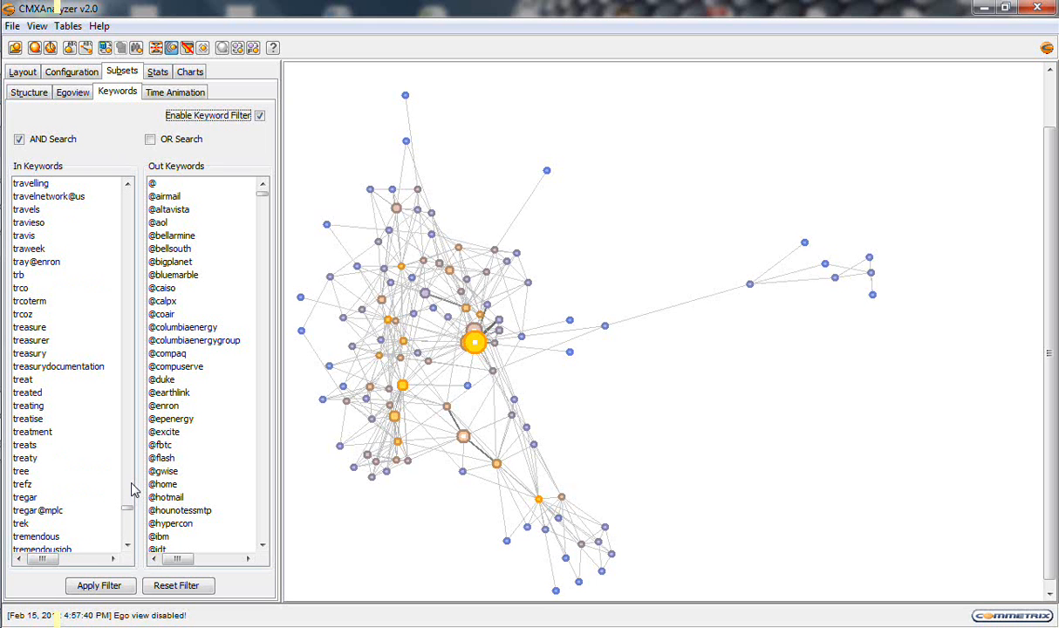
{"action": "scroll", "coordinate": [133, 491], "scroll_direction": "up", "scroll_amount": 5}
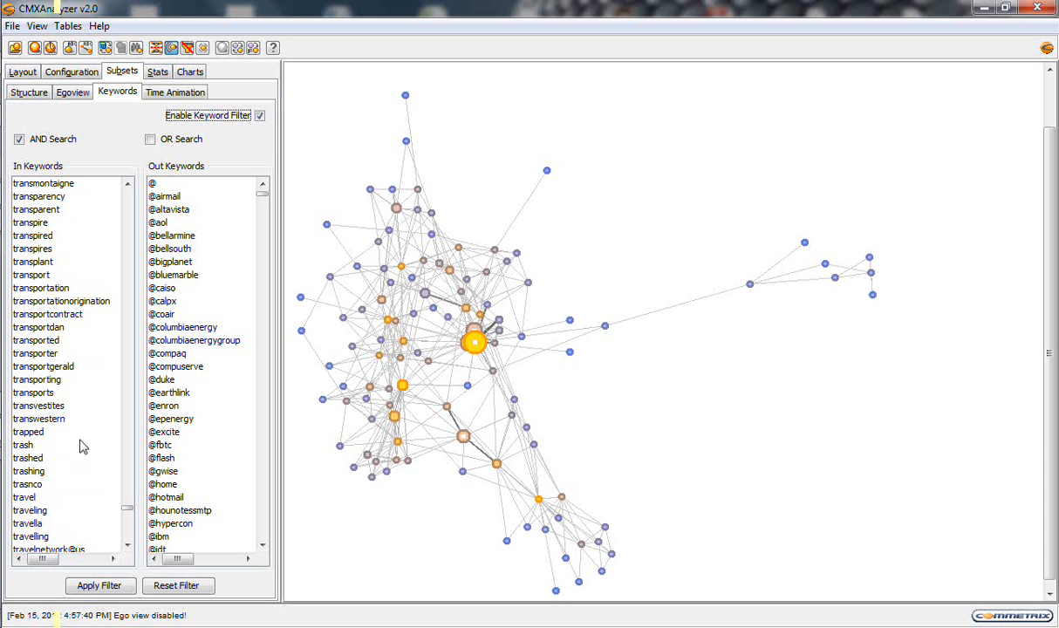
{"action": "left_click", "coordinate": [57, 420]}
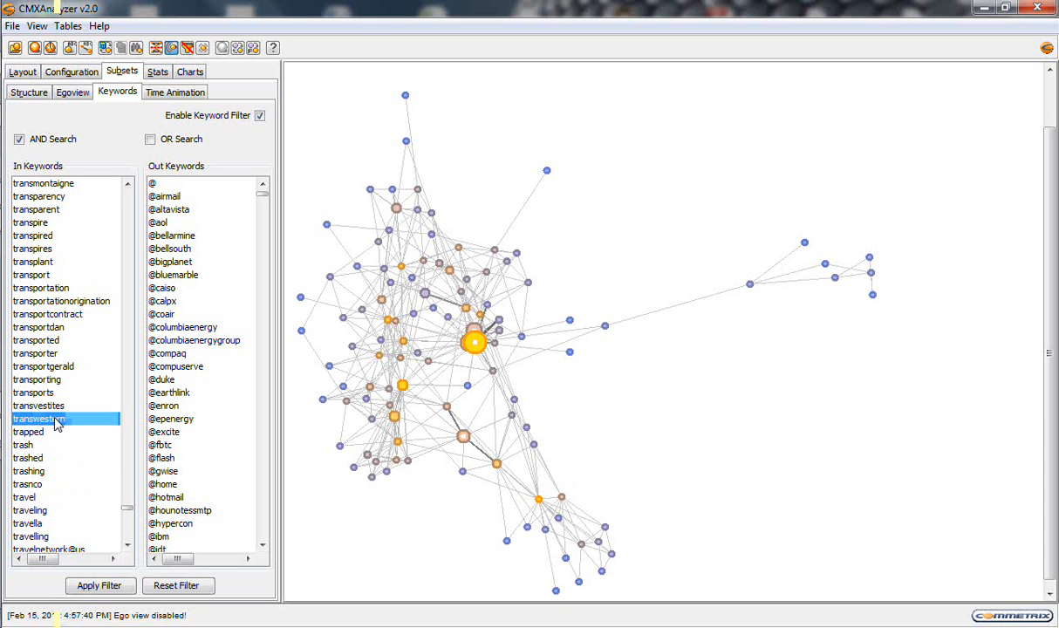
{"action": "left_click", "coordinate": [101, 589]}
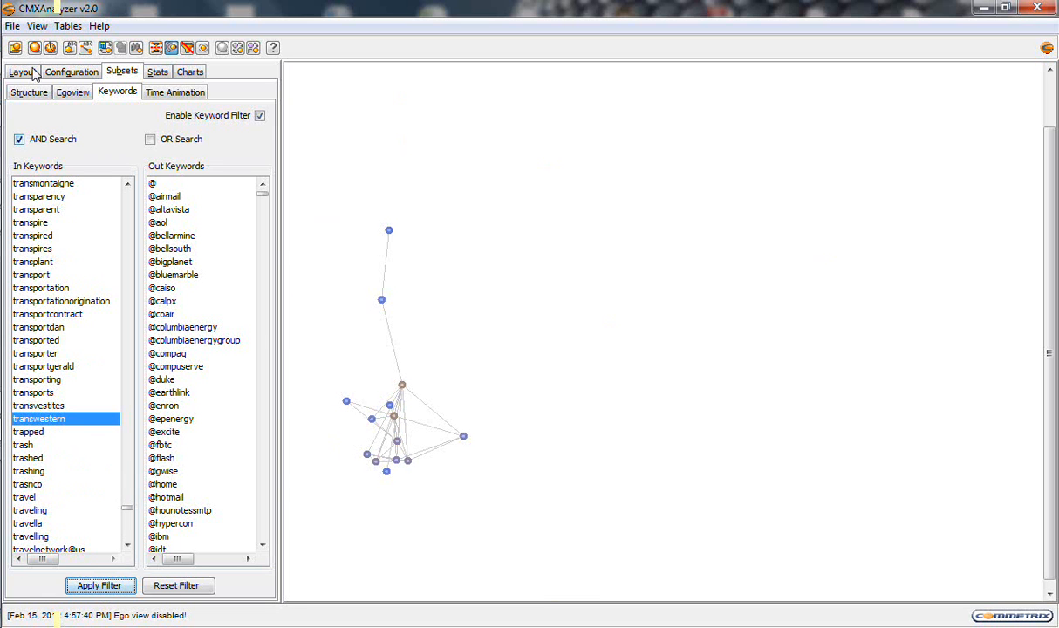
Activate fading mode for the keyword-filtered network and browse further through the incoming keywords
{"action": "left_click", "coordinate": [37, 27]}
{"action": "left_click", "coordinate": [123, 99]}
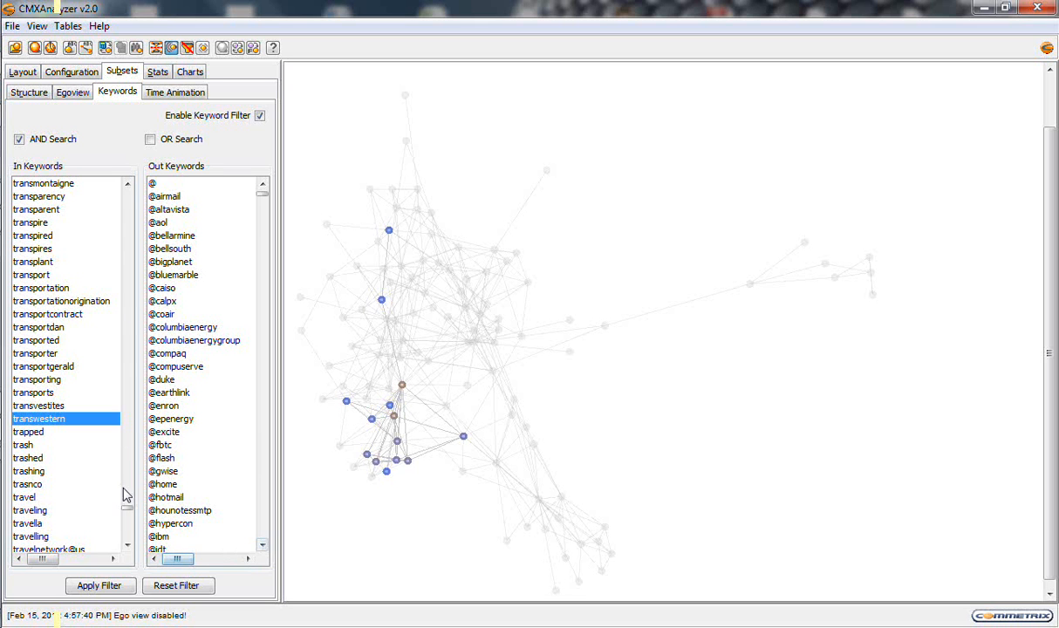
{"action": "mouse_move", "coordinate": [129, 512]}
{"action": "left_mouse_down"}
{"action": "mouse_move", "coordinate": [128, 209]}
{"action": "mouse_move", "coordinate": [130, 543]}
{"action": "mouse_move", "coordinate": [132, 521]}
{"action": "left_mouse_up"}
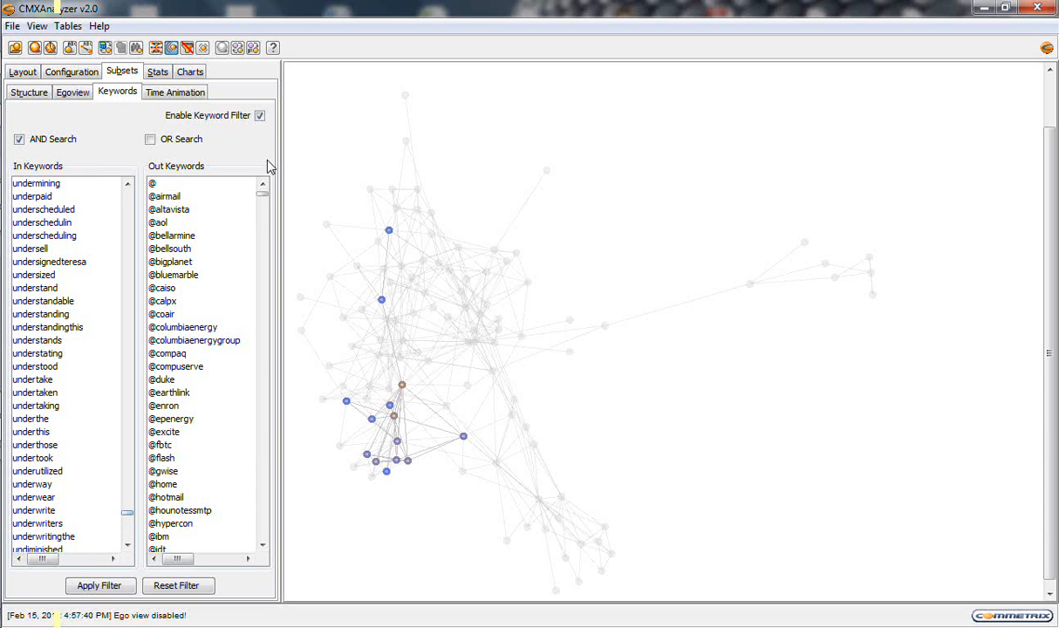
Disable the keyword filter and deactivate fading mode to restore the full network view
{"action": "left_click", "coordinate": [260, 116]}
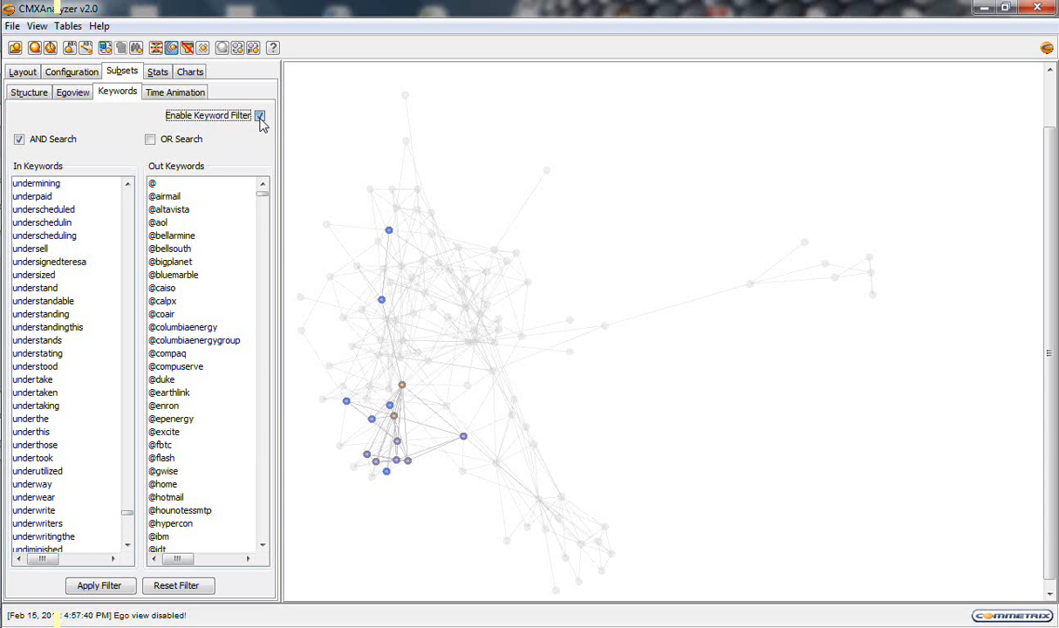
{"action": "left_click", "coordinate": [46, 28]}
{"action": "left_click", "coordinate": [59, 101]}
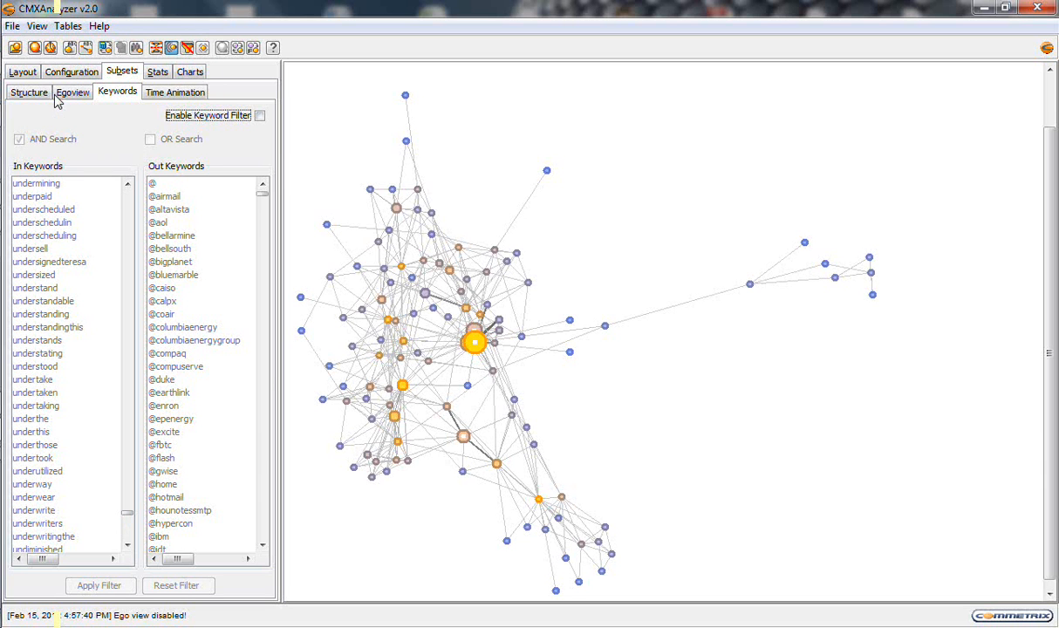
Try the Time Filter End control in the time animation settings with the network layout running, leaving it at Dec 30, 2000 5:05:00 AM
{"action": "left_click", "coordinate": [165, 94]}
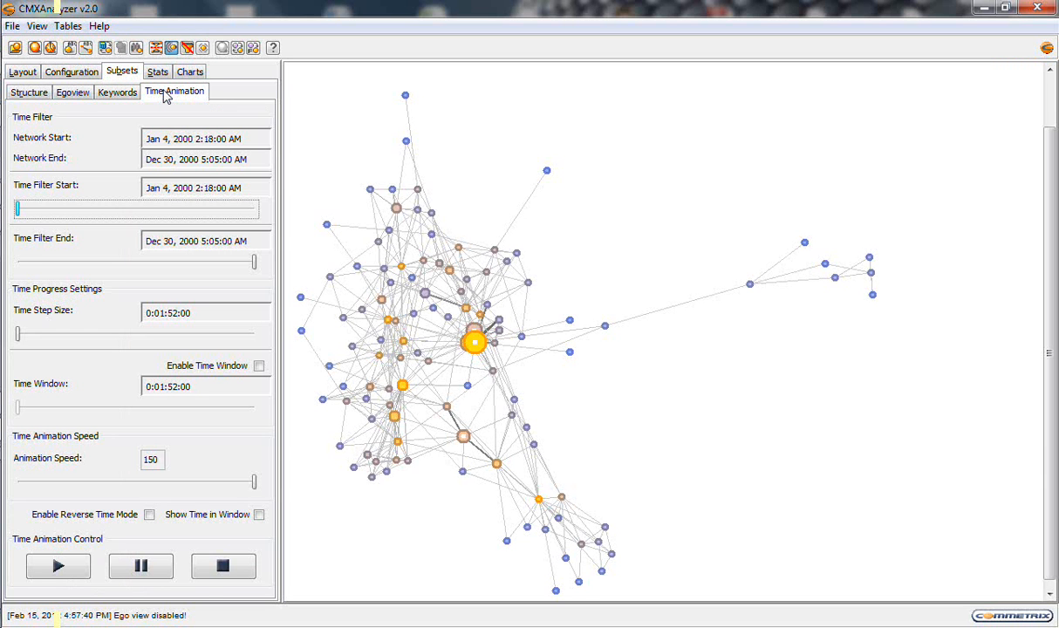
{"action": "left_click", "coordinate": [254, 264]}
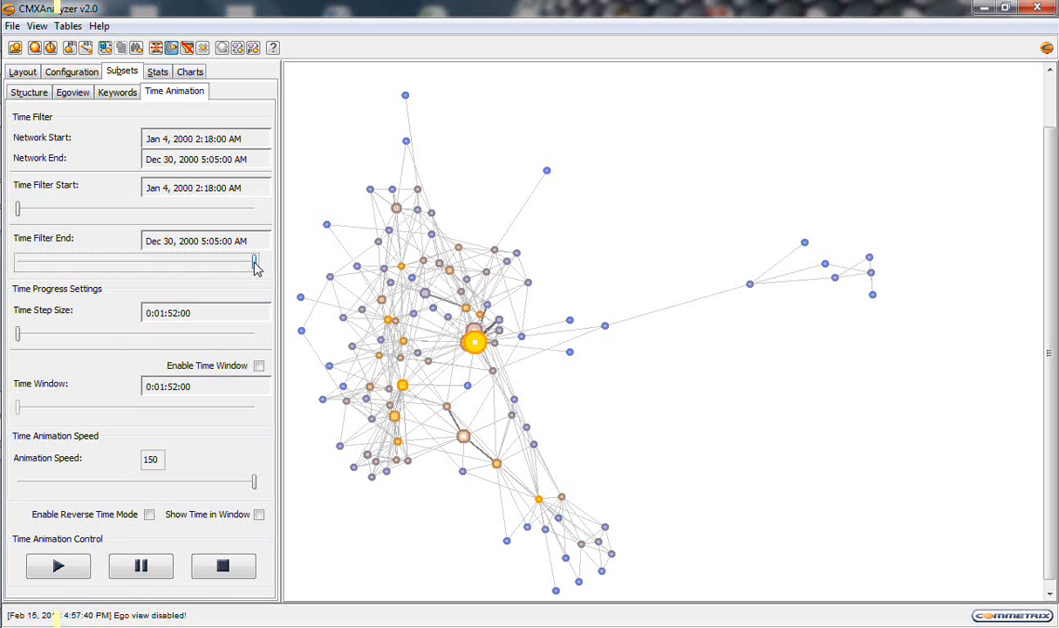
{"action": "mouse_move", "coordinate": [255, 265]}
{"action": "left_mouse_down"}
{"action": "mouse_move", "coordinate": [31, 260]}
{"action": "mouse_move", "coordinate": [3, 245]}
{"action": "mouse_move", "coordinate": [256, 247]}
{"action": "left_mouse_up"}
{"action": "left_click", "coordinate": [174, 51]}
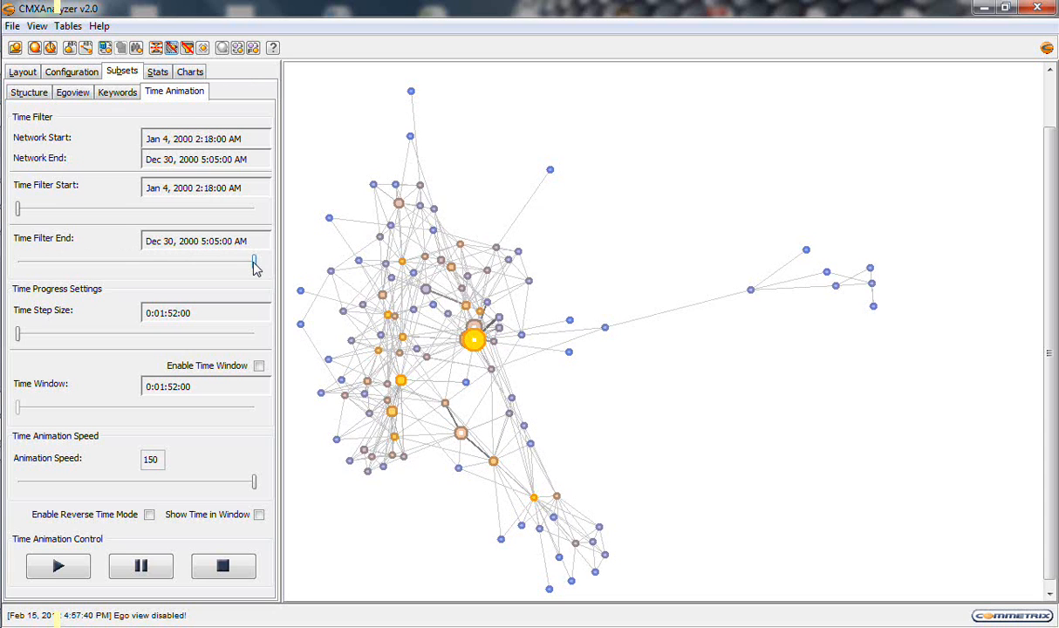
{"action": "mouse_move", "coordinate": [254, 268]}
{"action": "left_mouse_down"}
{"action": "mouse_move", "coordinate": [33, 277]}
{"action": "mouse_move", "coordinate": [256, 276]}
{"action": "left_mouse_up"}
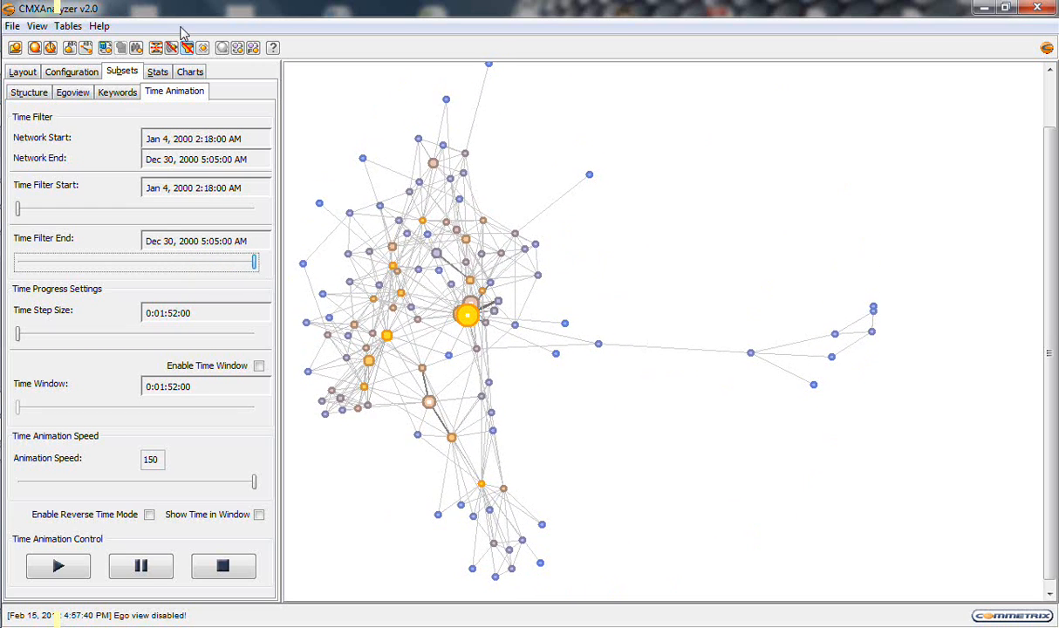
Review the network statistics and inspect the properties of a single node near the network's centre, then clear the selection
{"action": "left_click", "coordinate": [159, 75]}
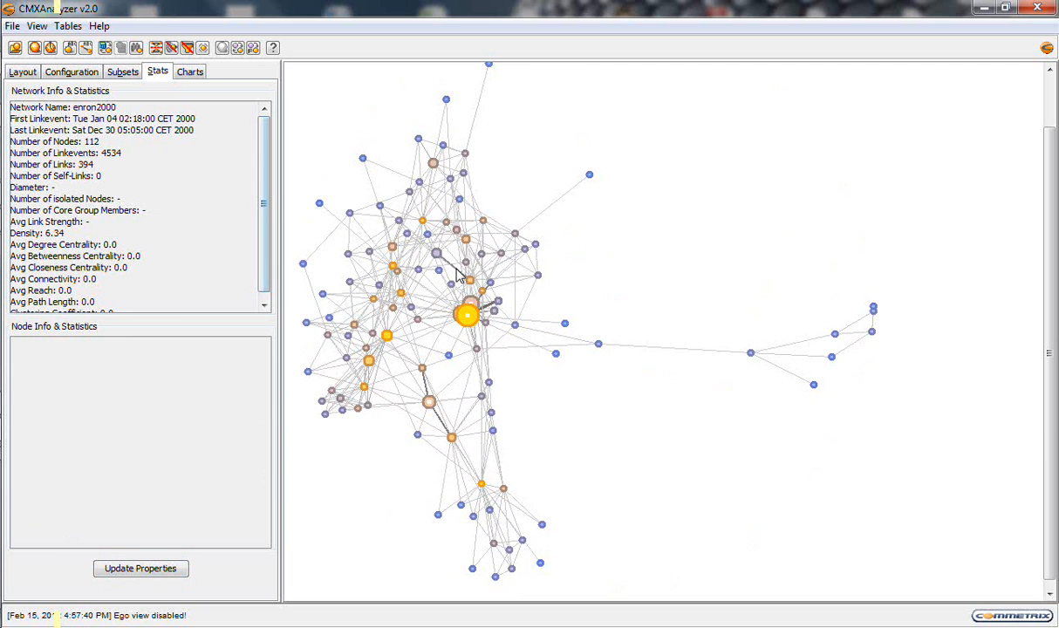
{"action": "left_click", "coordinate": [480, 254]}
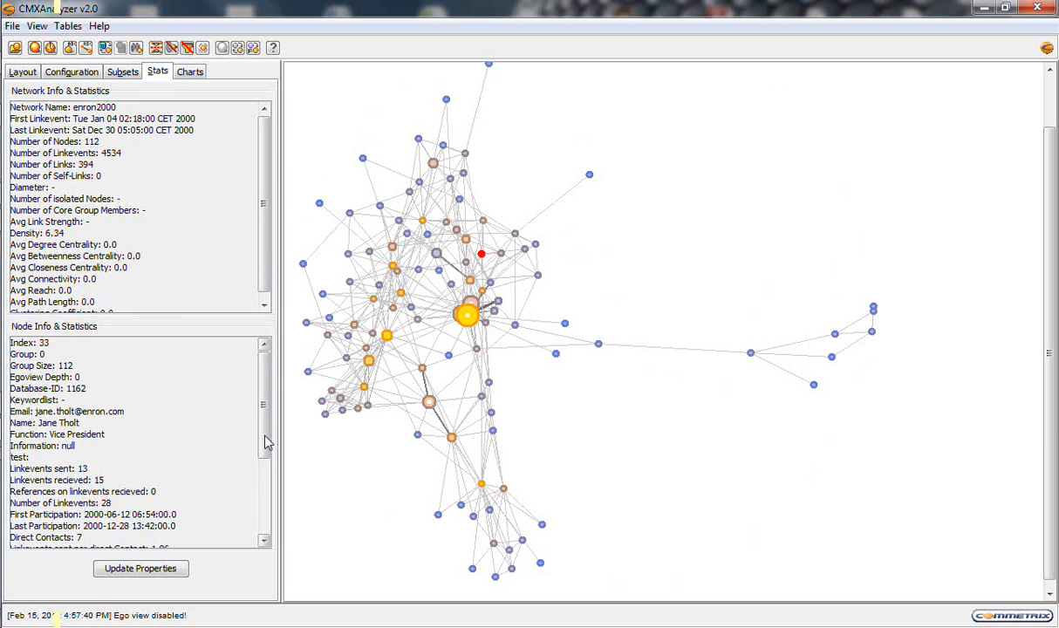
{"action": "left_click", "coordinate": [495, 196]}
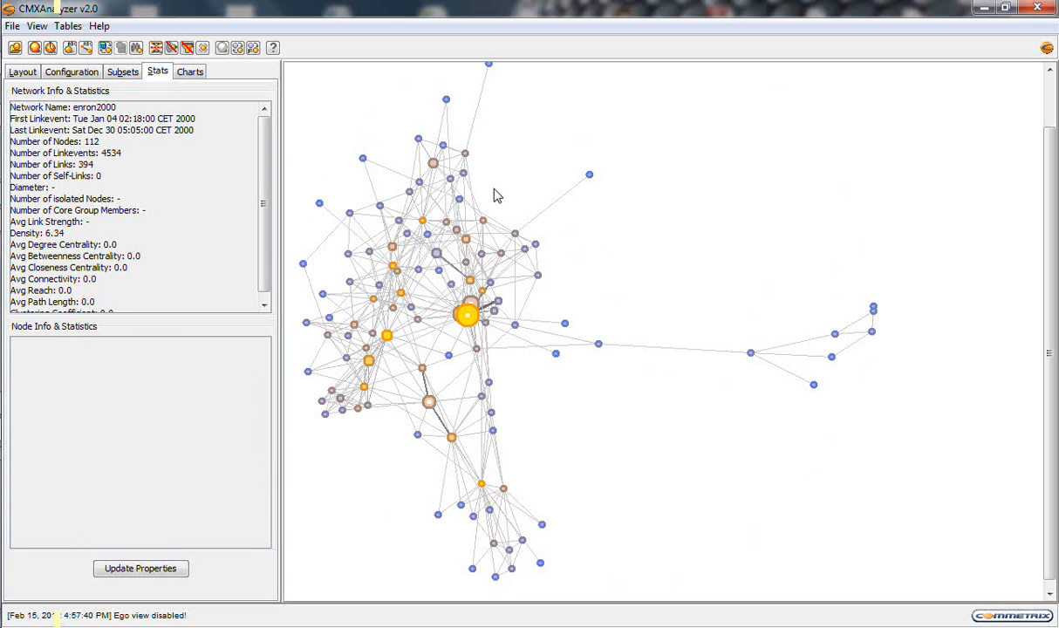
Open the Link Table, enlarge it to review the link data, close it and check the other available tables
{"action": "left_click", "coordinate": [63, 26]}
{"action": "left_click", "coordinate": [100, 65]}
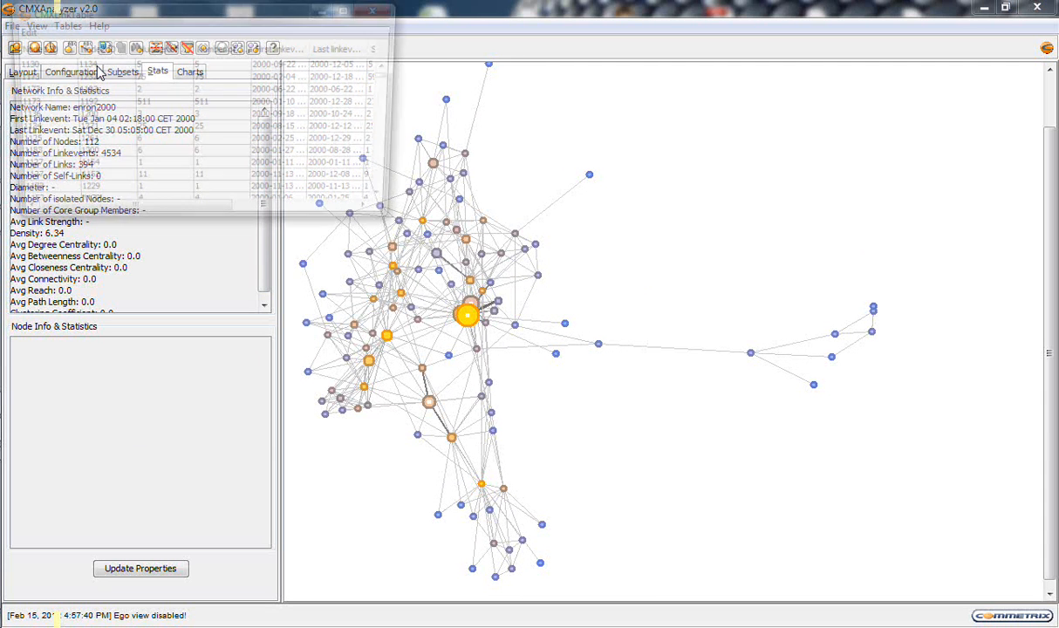
{"action": "left_click_drag", "start_coordinate": [401, 227], "coordinate": [690, 515]}
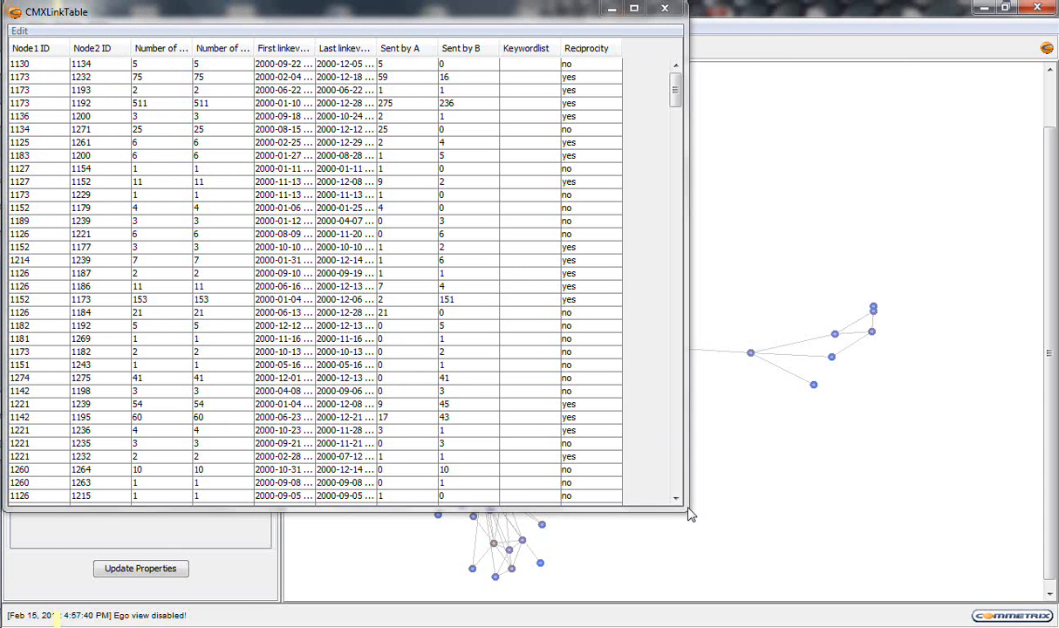
{"action": "left_click", "coordinate": [665, 7]}
{"action": "left_click", "coordinate": [68, 26]}
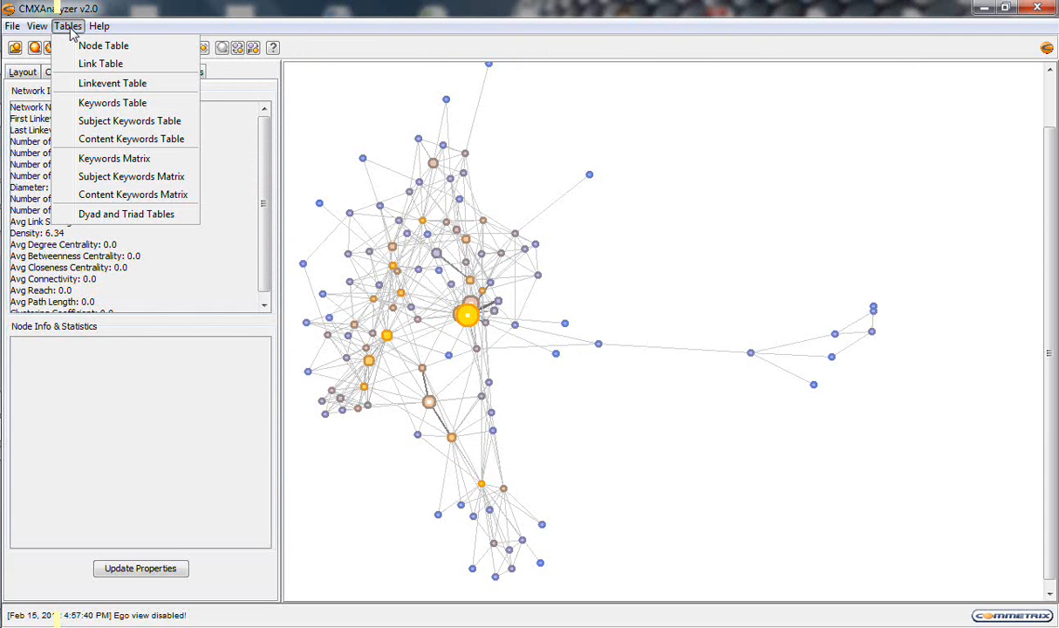
{"action": "left_click", "coordinate": [127, 12]}
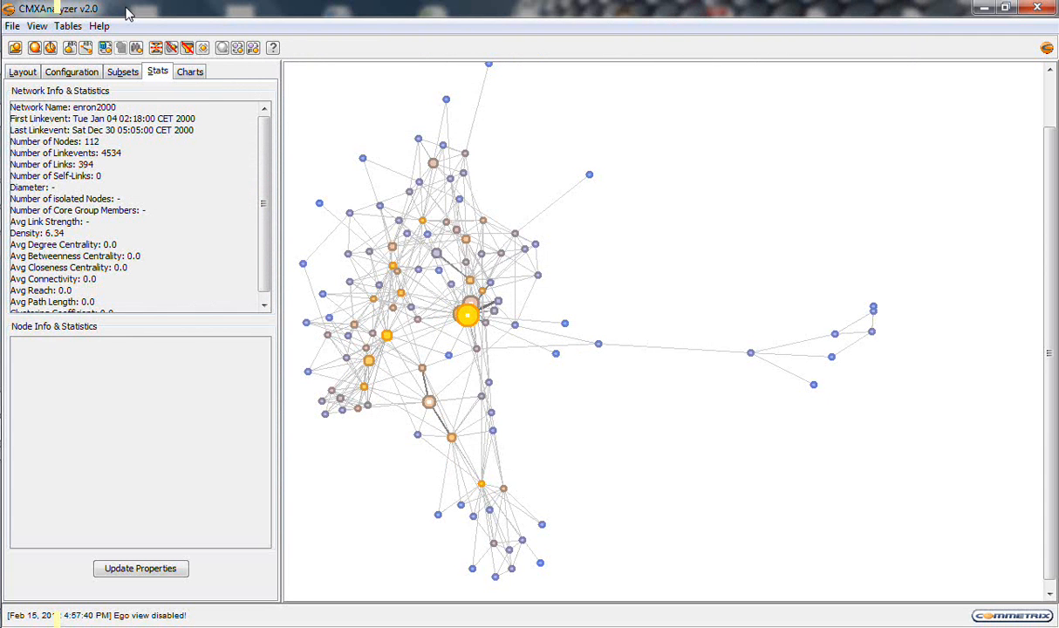
{"action": "left_click", "coordinate": [63, 30]}
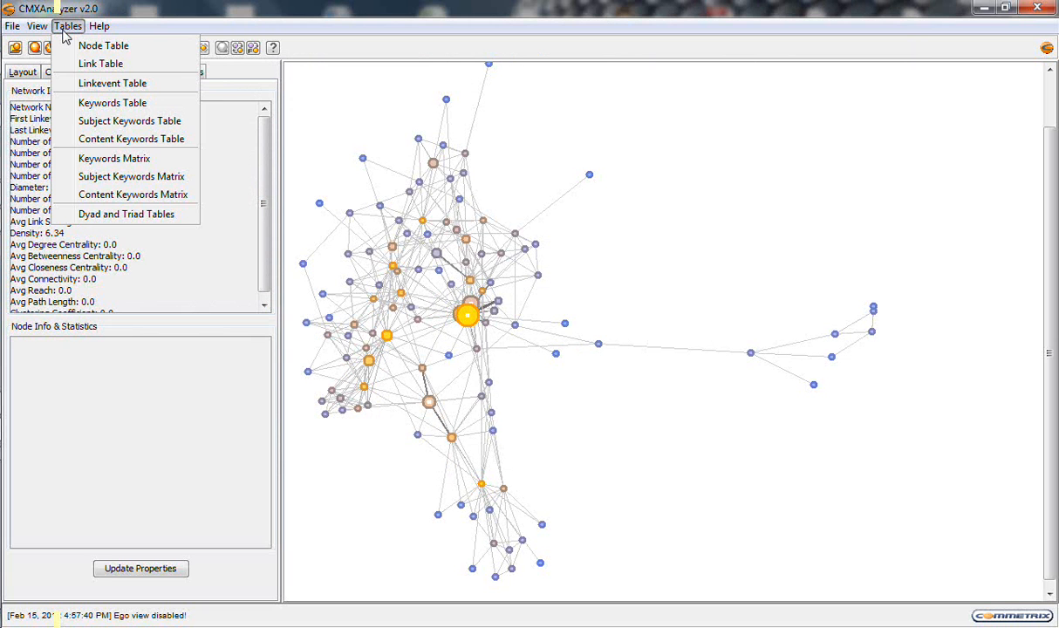
{"action": "left_click", "coordinate": [64, 28]}
{"action": "left_click", "coordinate": [14, 28]}
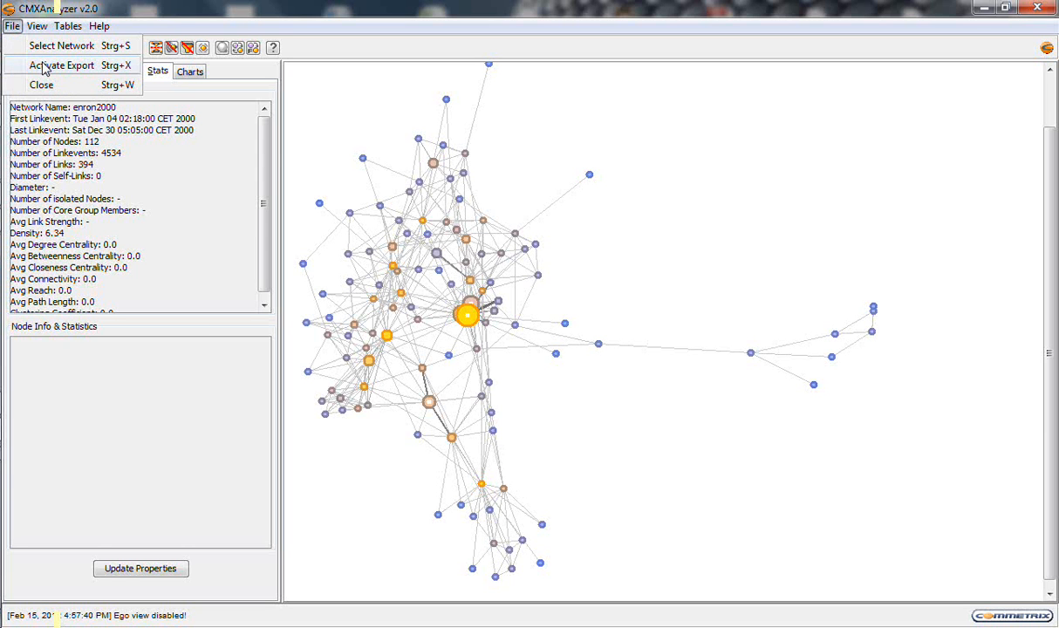
{"action": "left_click", "coordinate": [176, 14]}
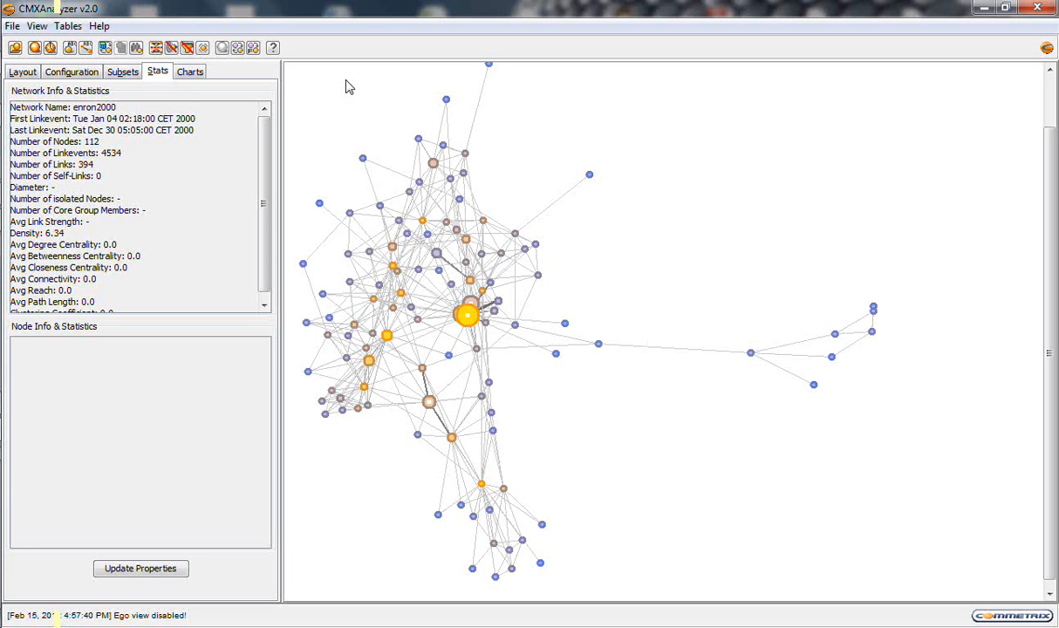
{"action": "left_click", "coordinate": [40, 27]}
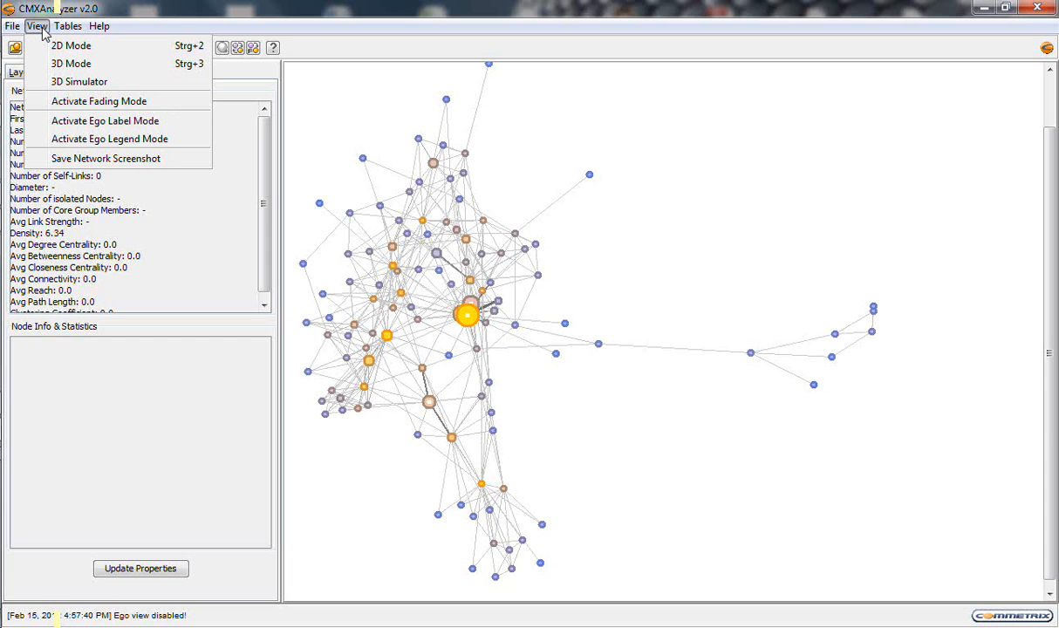
{"action": "left_click", "coordinate": [153, 8]}
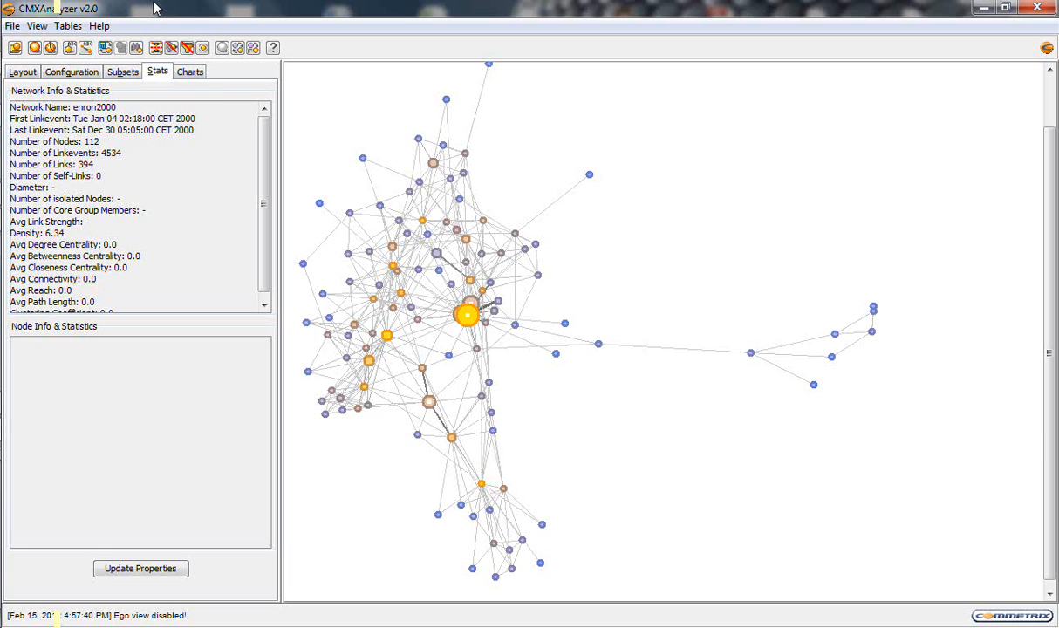
{"action": "left_click_drag", "start_coordinate": [1051, 220], "coordinate": [1052, 207]}
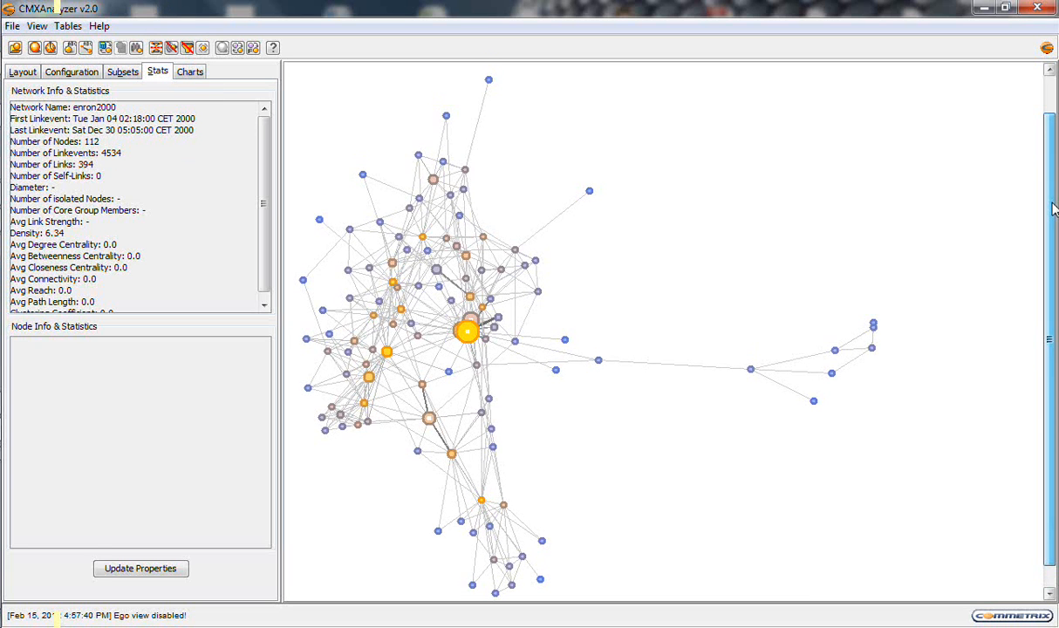